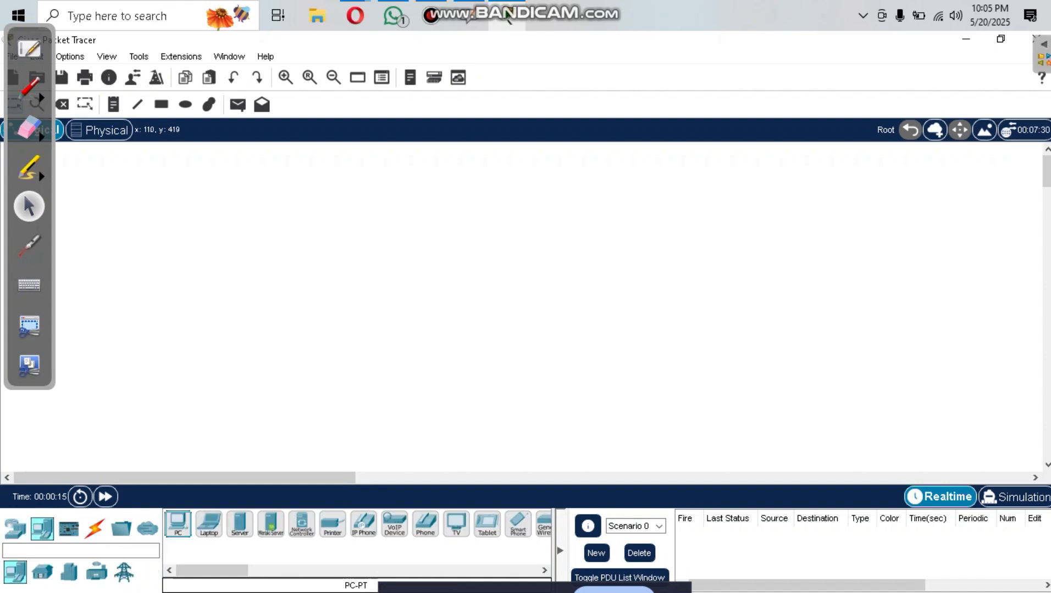
- Place two PCs, PC0 and PC1, side by side in the logical workspace
{"action": "left_click_drag", "start_coordinate": [178, 525], "coordinate": [226, 263]}
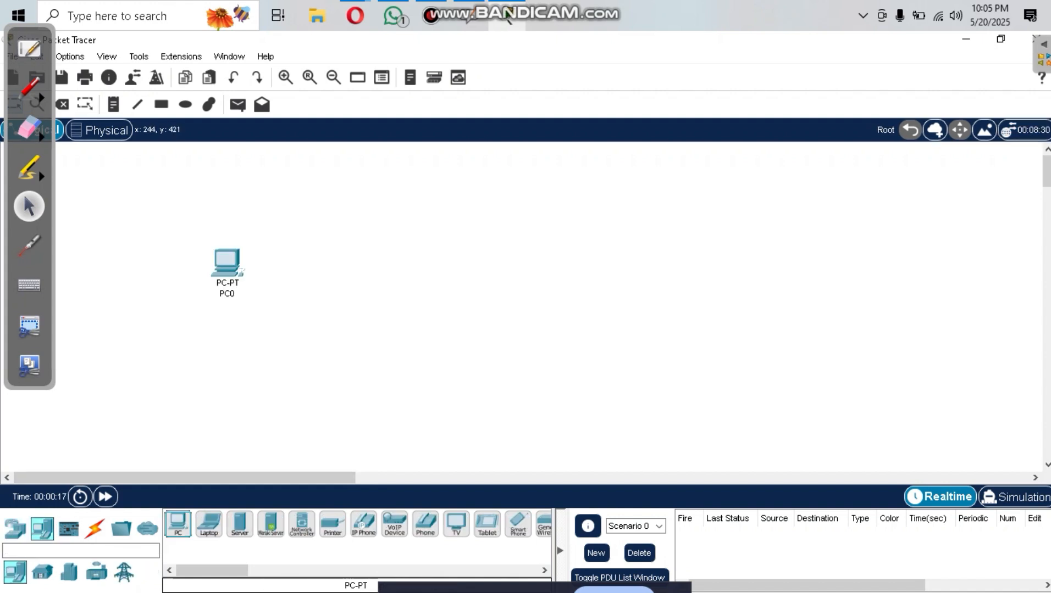
{"action": "left_click_drag", "start_coordinate": [177, 525], "coordinate": [526, 266]}
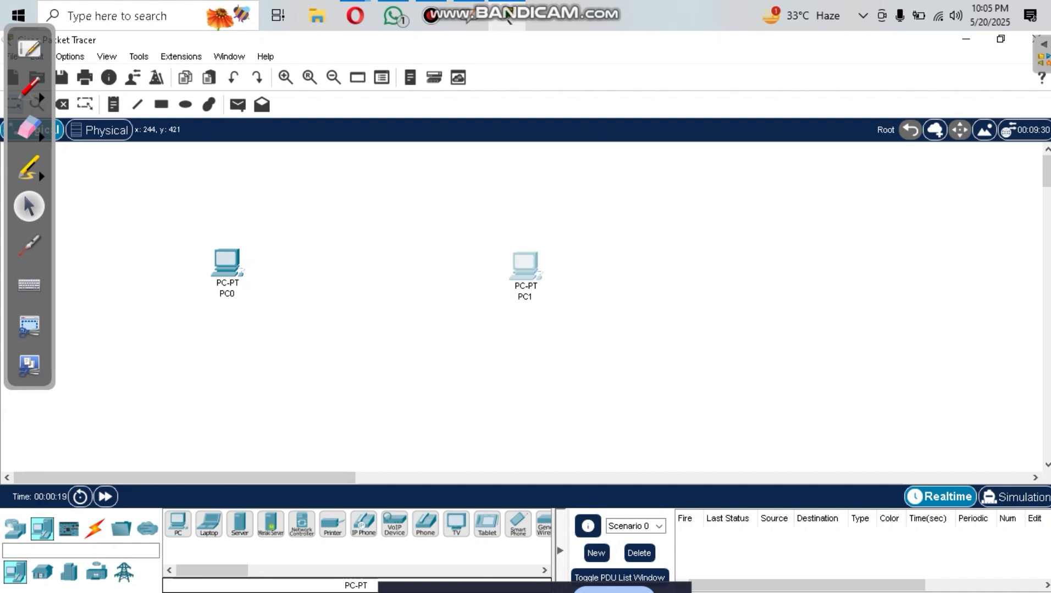
{"action": "left_click", "coordinate": [525, 264]}
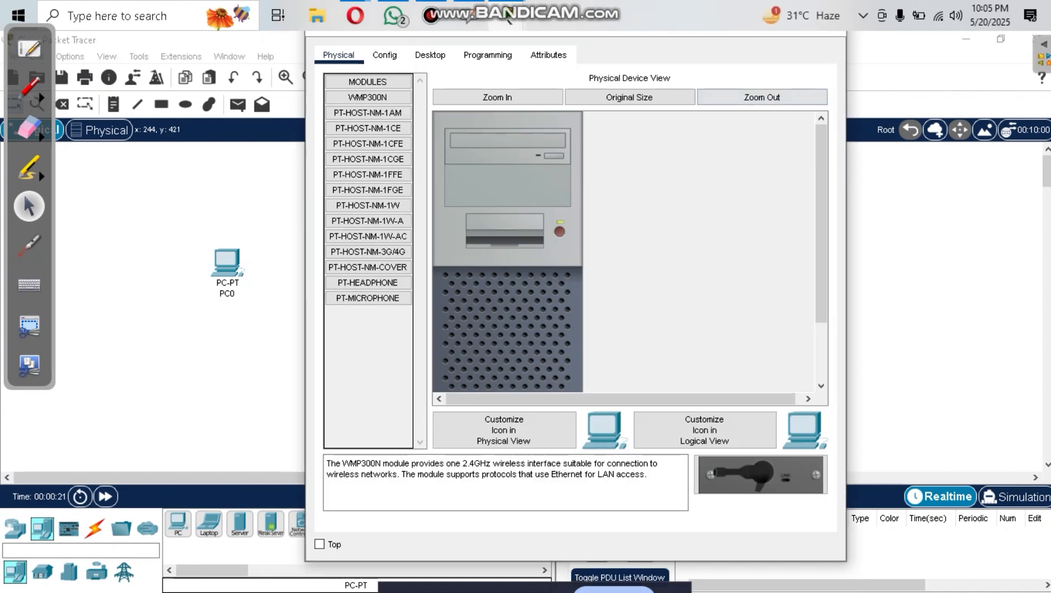
{"action": "left_click", "coordinate": [938, 211]}
{"action": "left_click_drag", "start_coordinate": [523, 263], "coordinate": [516, 257]}
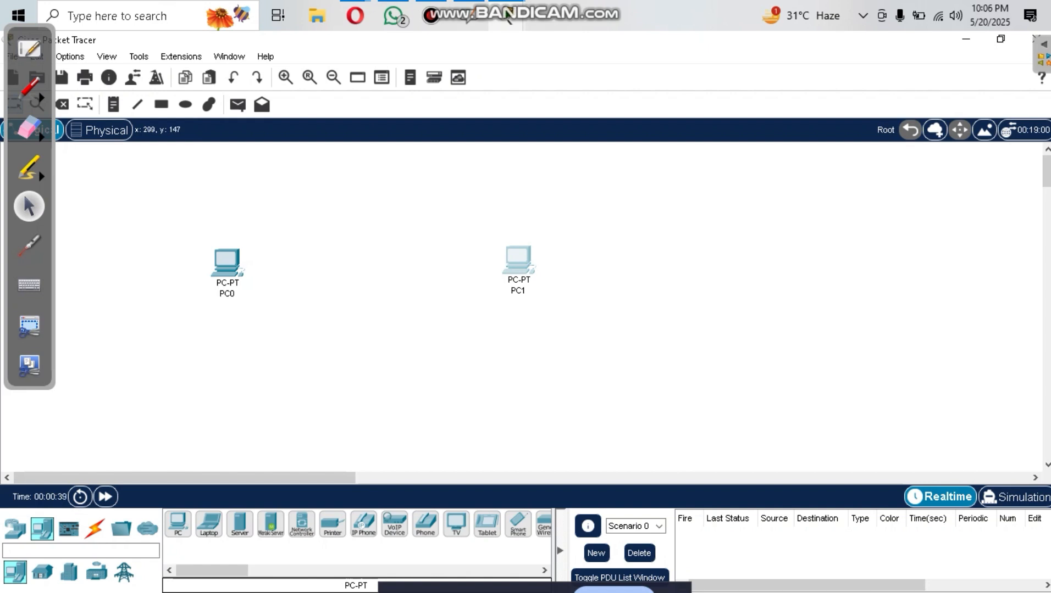
- Open the IP Configuration application of PC0
{"action": "mouse_move", "coordinate": [231, 257]}
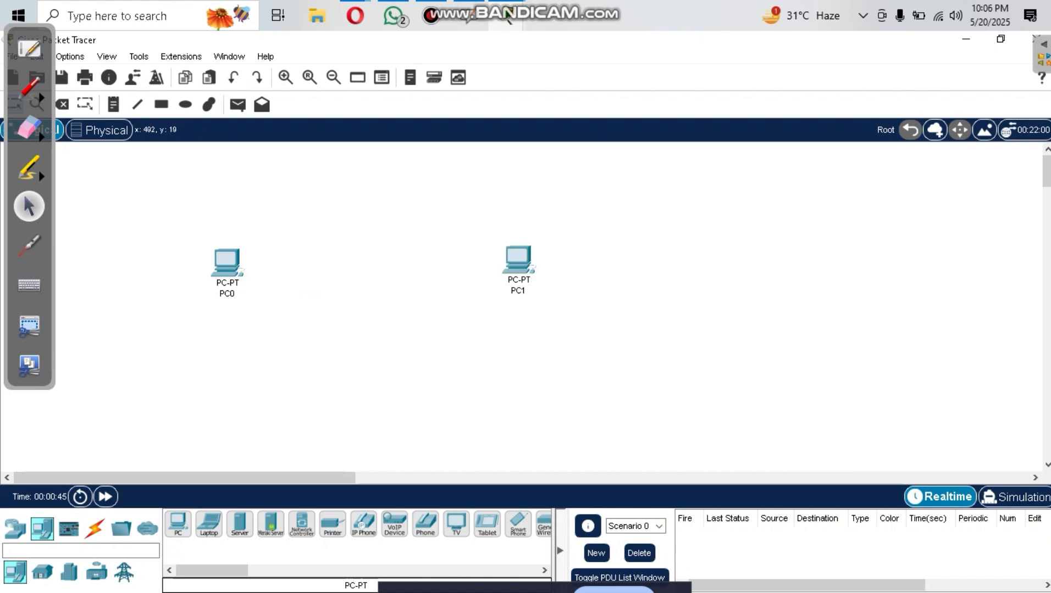
{"action": "left_click", "coordinate": [228, 266]}
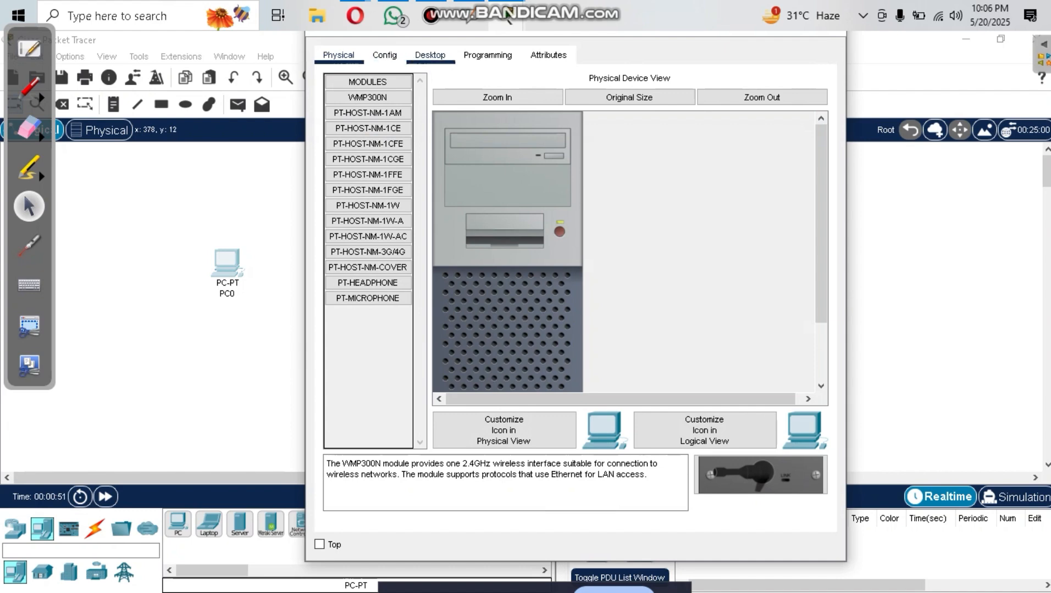
{"action": "left_click", "coordinate": [429, 55]}
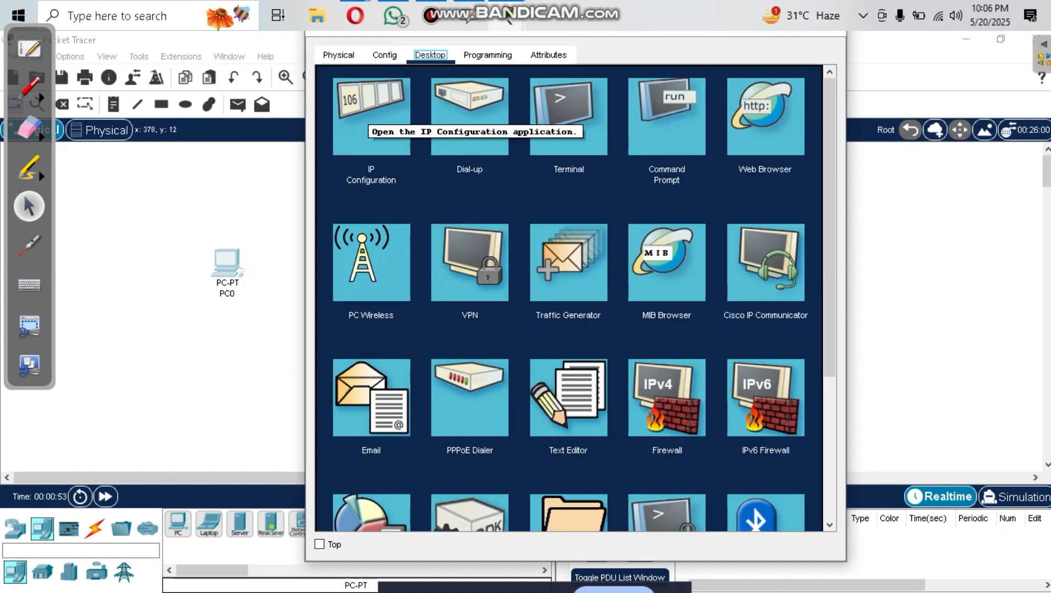
{"action": "left_click", "coordinate": [371, 117]}
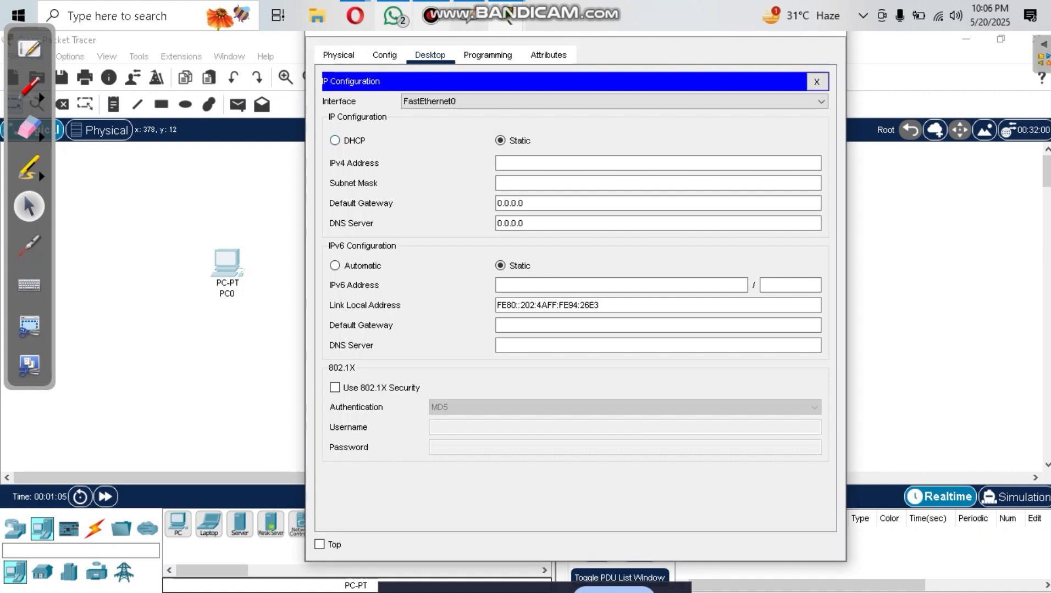
{"action": "mouse_move", "coordinate": [394, 17]}
{"action": "mouse_move", "coordinate": [431, 16]}
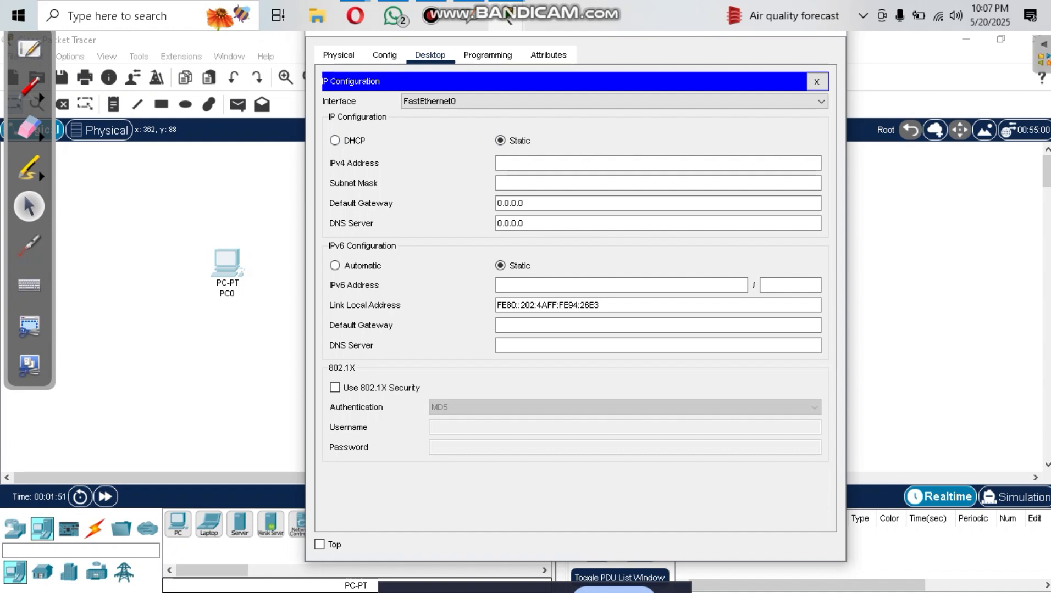
- Try to assign the static IPv4 address 192.168.1.0 to PC0
{"action": "left_click", "coordinate": [577, 163]}
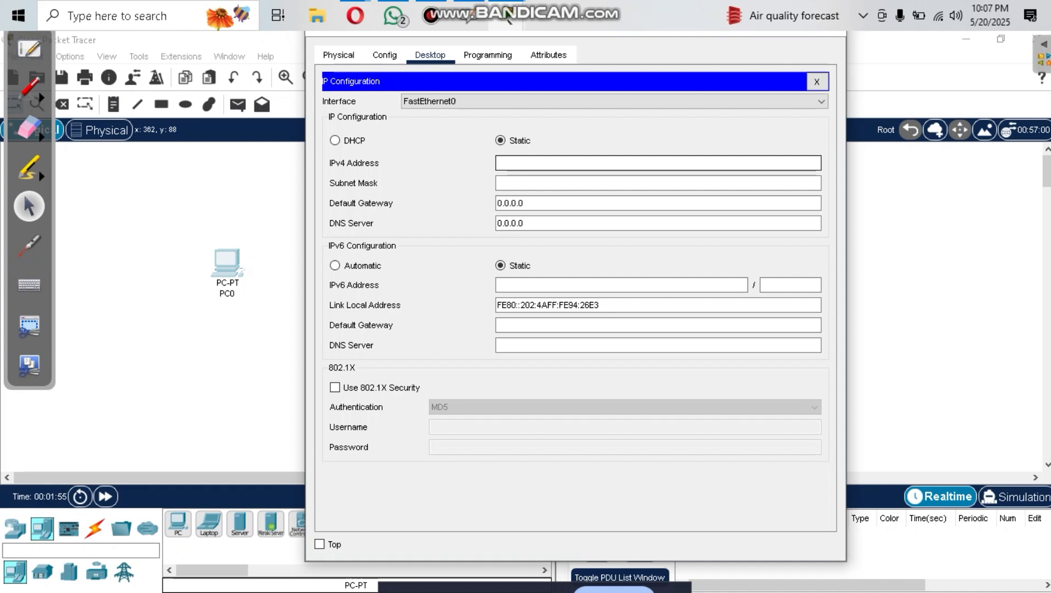
{"action": "type", "text": "192.168.1"}
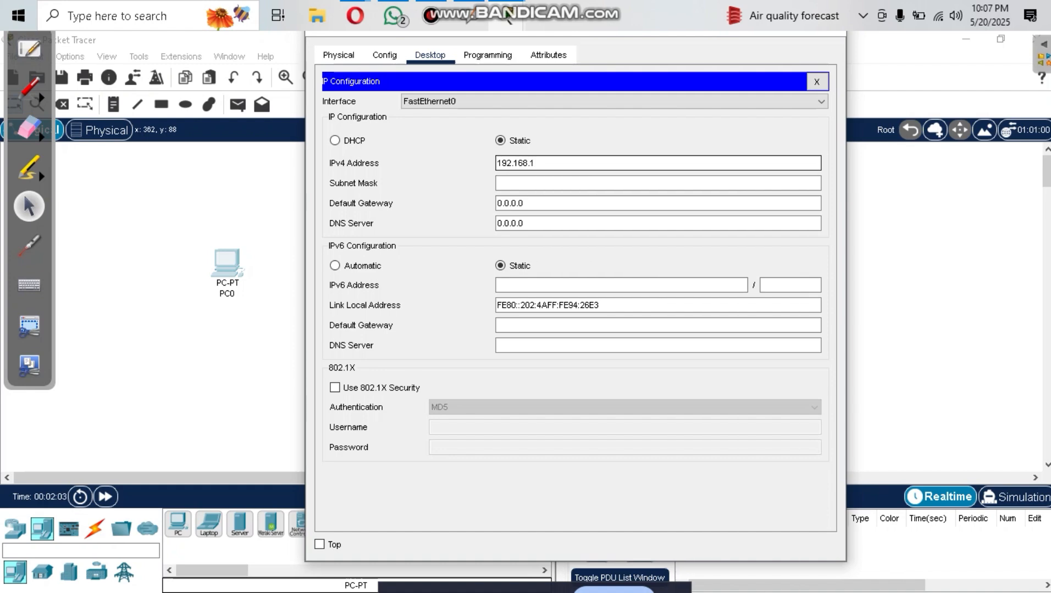
{"action": "type", "text": ".1"}
{"action": "key", "text": "BackSpace"}
{"action": "key", "text": "BackSpace"}
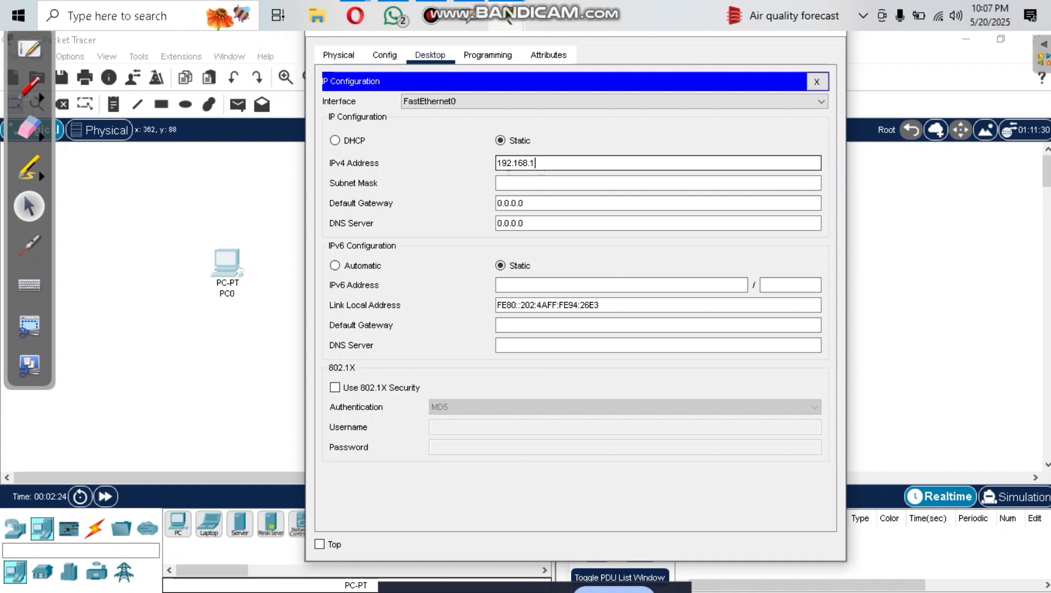
{"action": "key", "text": "BackSpace"}
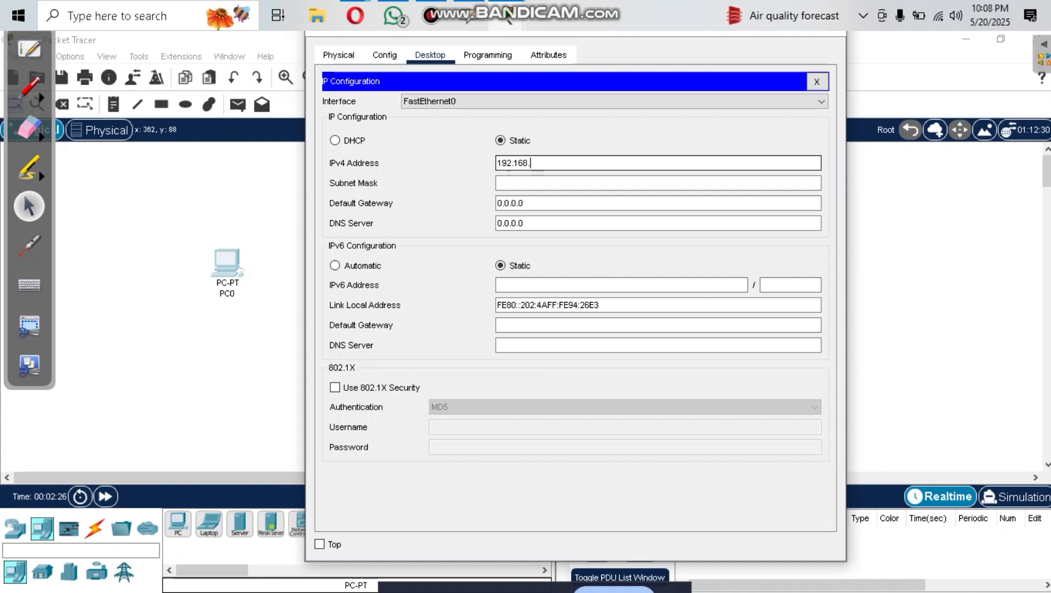
{"action": "type", "text": "2"}
{"action": "key", "text": "BackSpace"}
{"action": "type", "text": "3"}
{"action": "key", "text": "BackSpace"}
{"action": "type", "text": "1"}
{"action": "type", "text": "."}
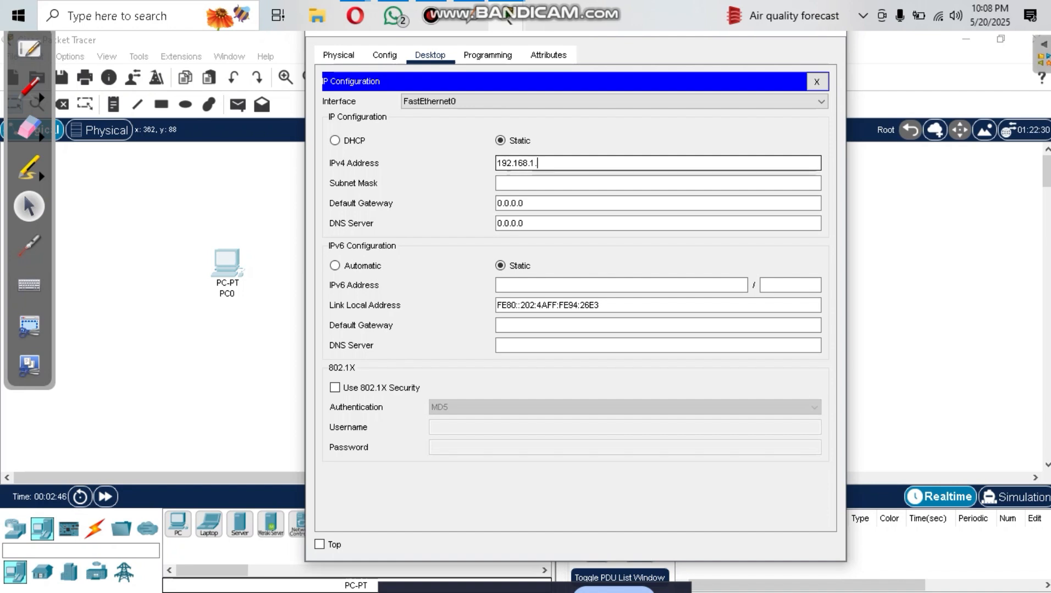
{"action": "type", "text": "1"}
{"action": "key", "text": "BackSpace"}
{"action": "type", "text": "0"}
{"action": "key", "text": "Tab"}
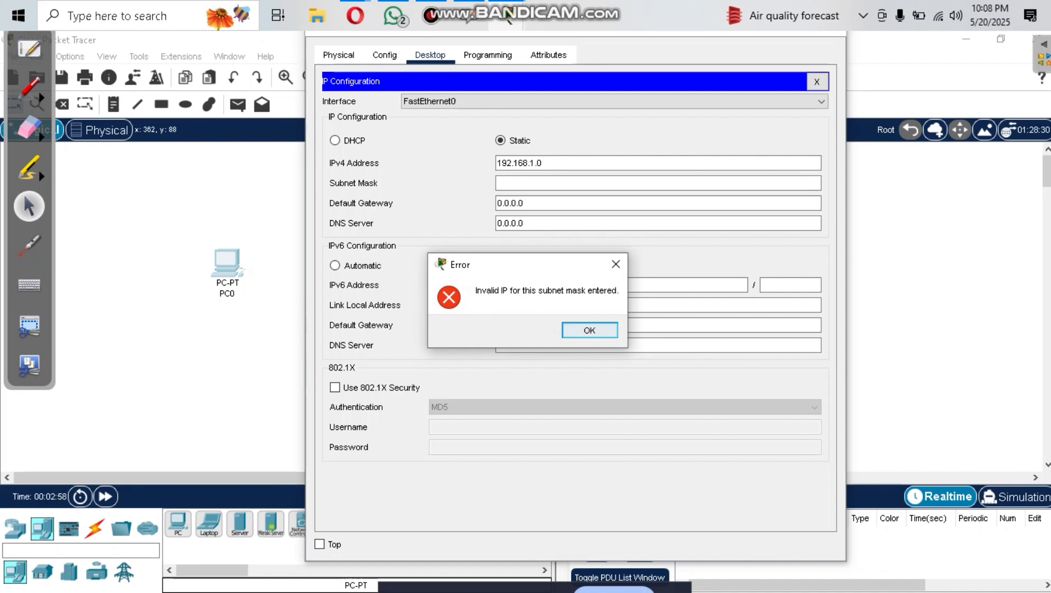
{"action": "key", "text": "Return"}
- Set PC0's IPv4 address to 192.168.1.1 with subnet mask 255.255.255.0 and close its device window
{"action": "left_click", "coordinate": [658, 162]}
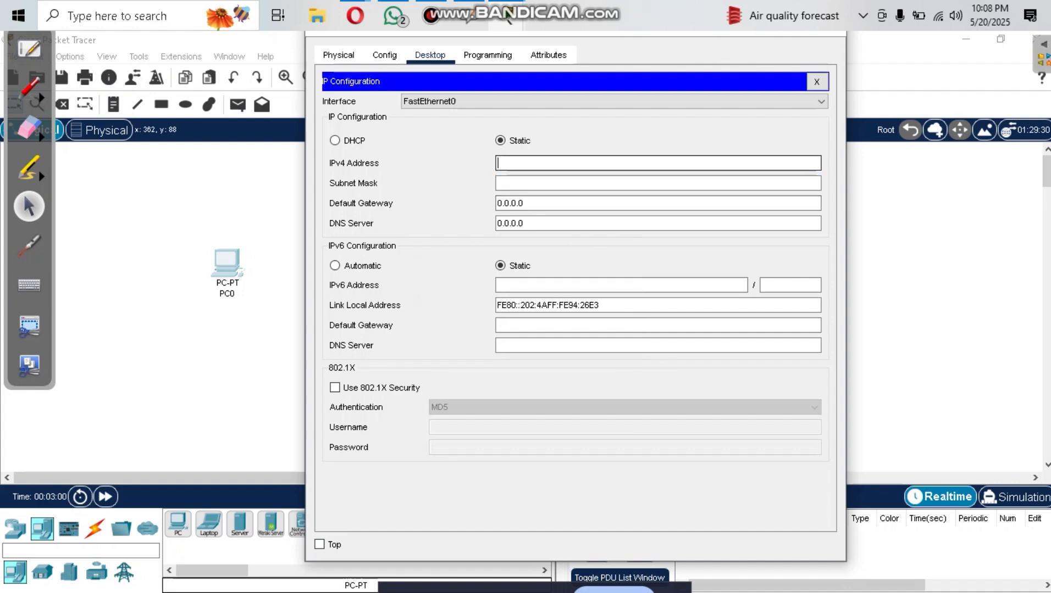
{"action": "type", "text": "192.1"}
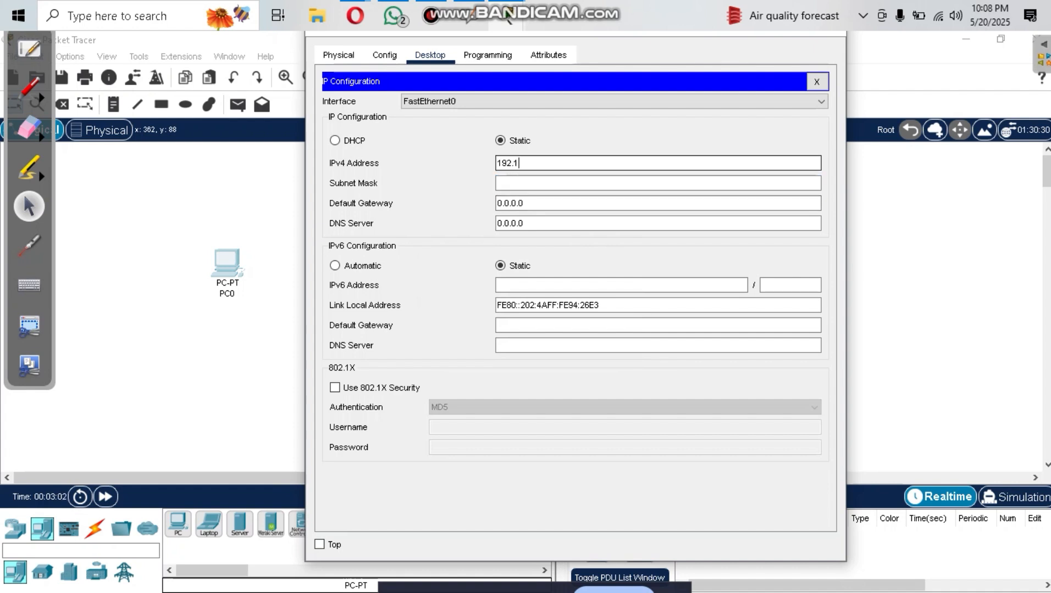
{"action": "type", "text": "68.1.1"}
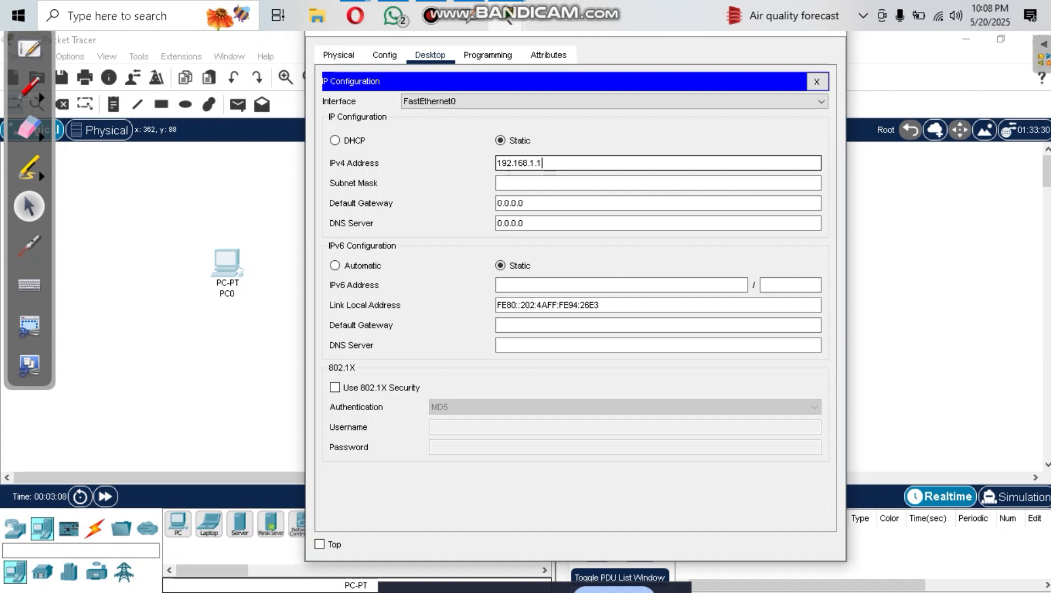
{"action": "left_click", "coordinate": [547, 183]}
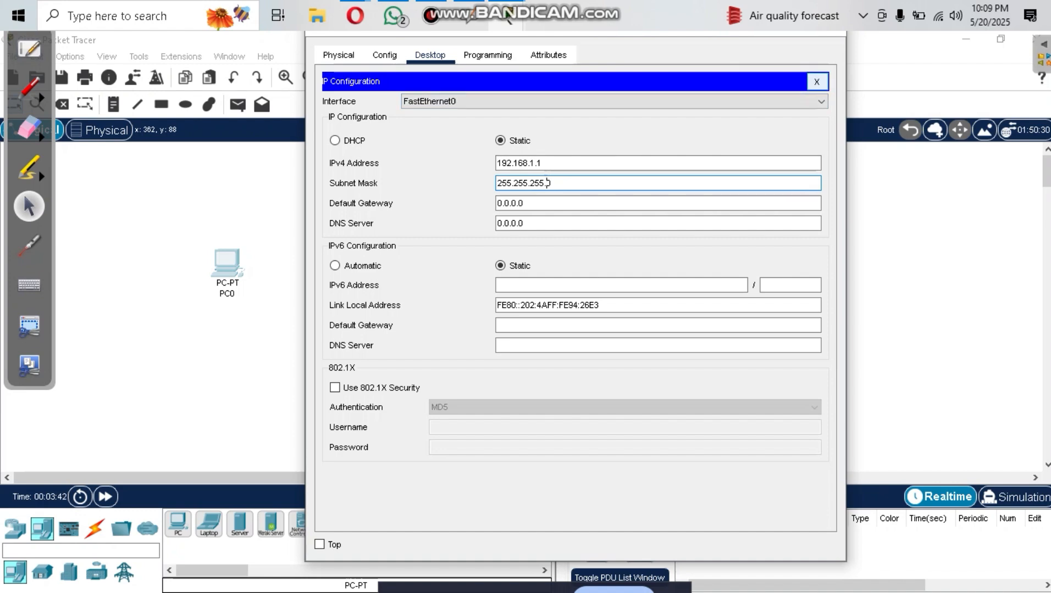
{"action": "left_click", "coordinate": [816, 81]}
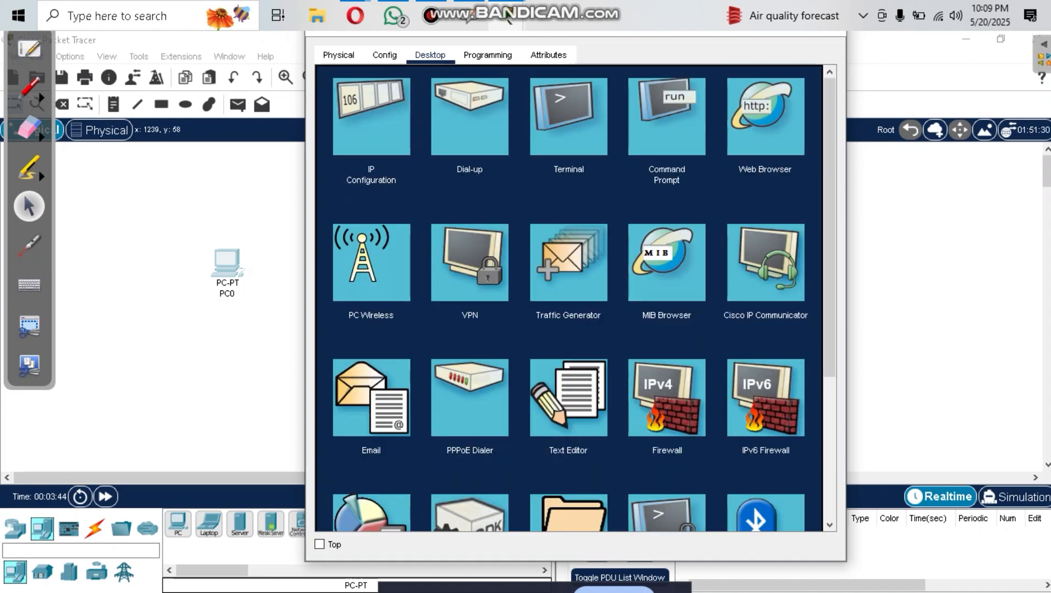
{"action": "left_click", "coordinate": [830, 34]}
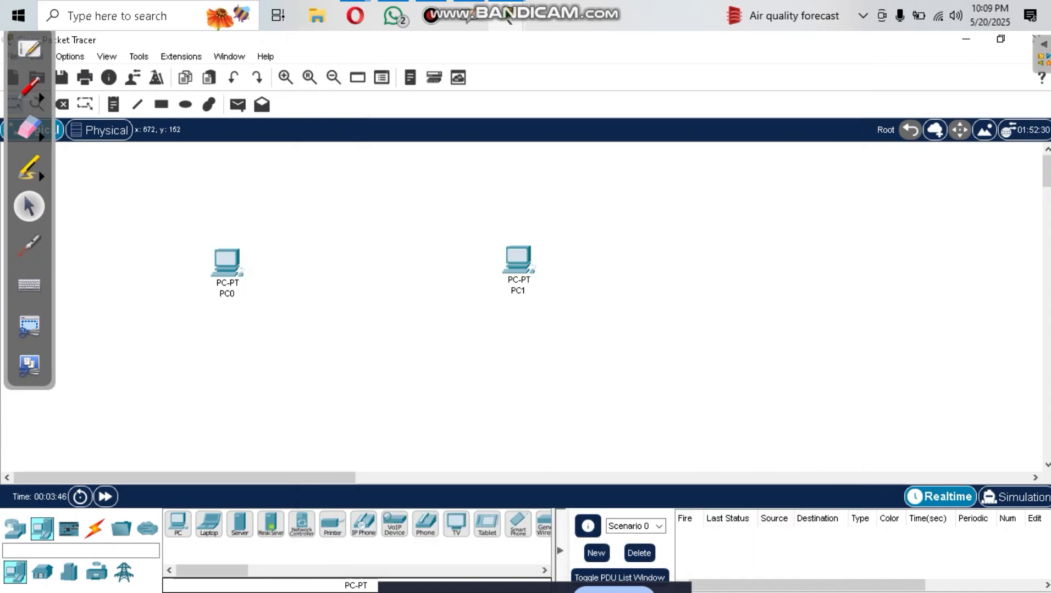
- Open PC1's IP Configuration and set its static IPv4 address to 192.168.1.2
{"action": "left_click", "coordinate": [517, 259]}
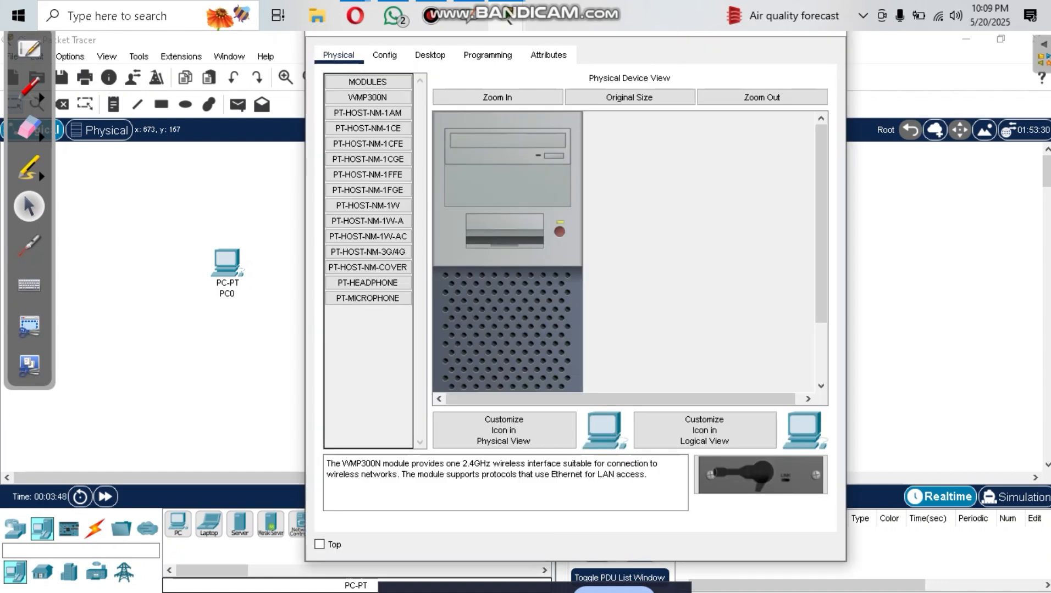
{"action": "left_click", "coordinate": [429, 55]}
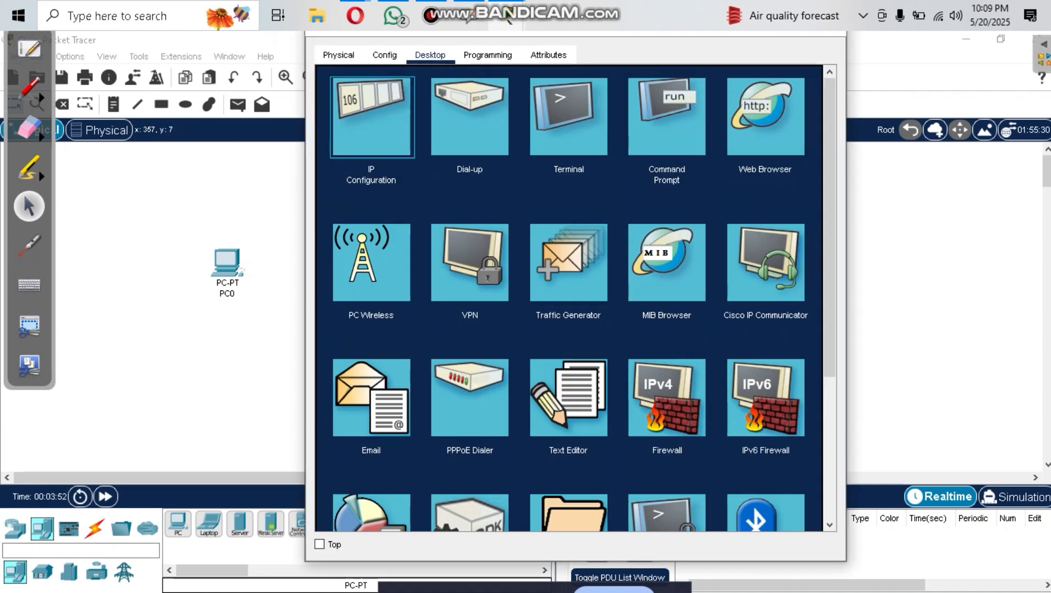
{"action": "left_click", "coordinate": [371, 117]}
{"action": "left_click", "coordinate": [561, 163]}
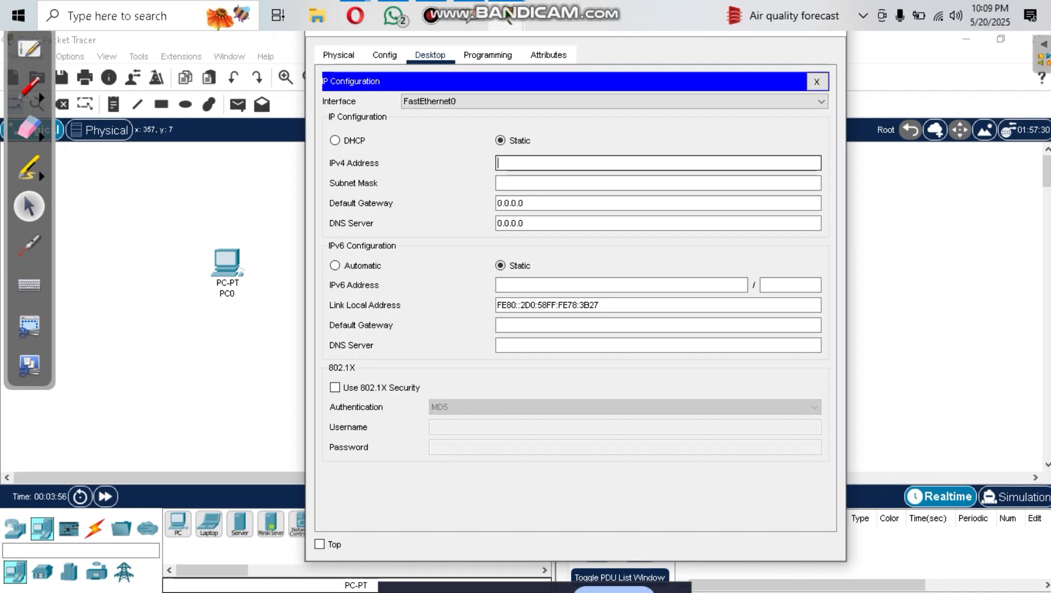
{"action": "type", "text": "192.168"}
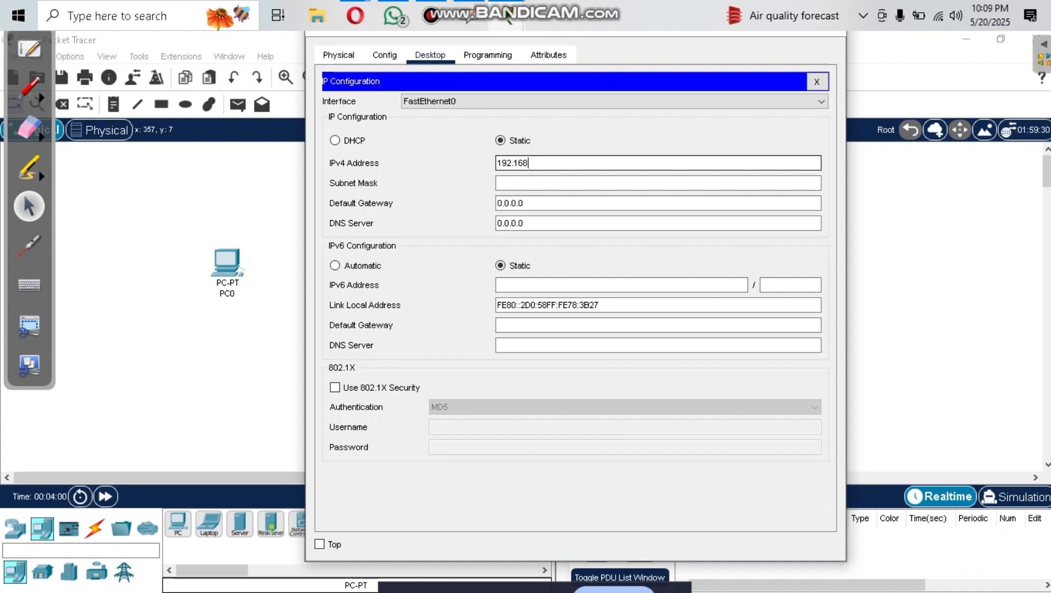
{"action": "type", "text": ".1"}
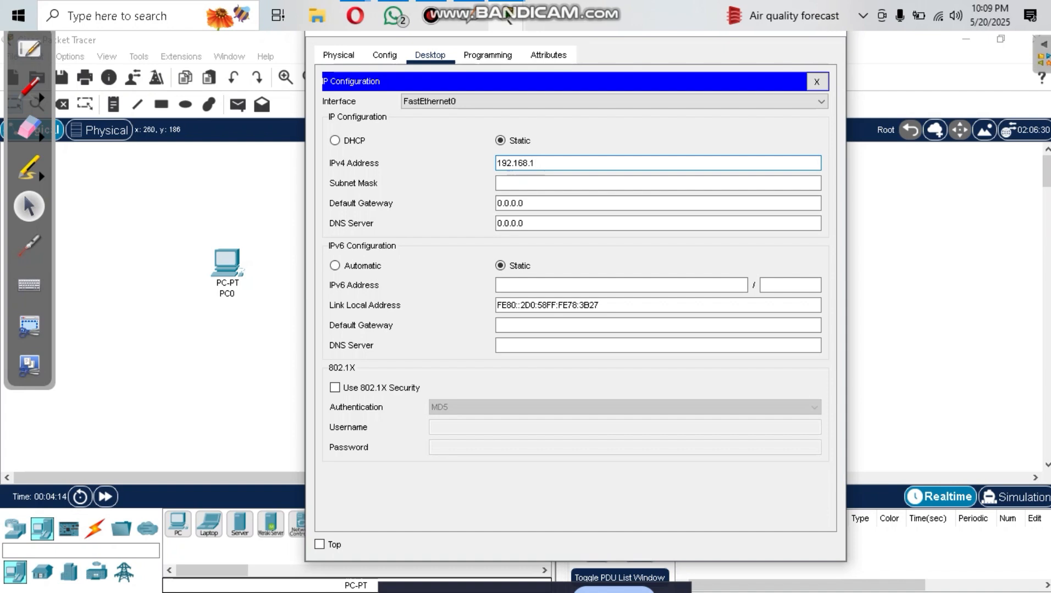
{"action": "key", "text": "BackSpace"}
{"action": "type", "text": "2"}
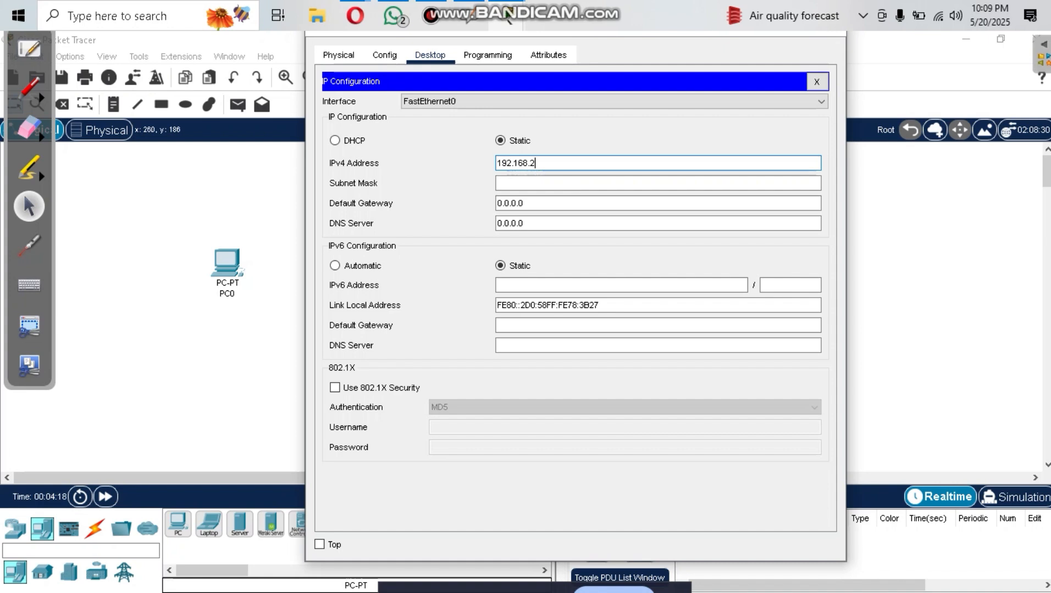
{"action": "key", "text": "BackSpace"}
{"action": "type", "text": "1.3"}
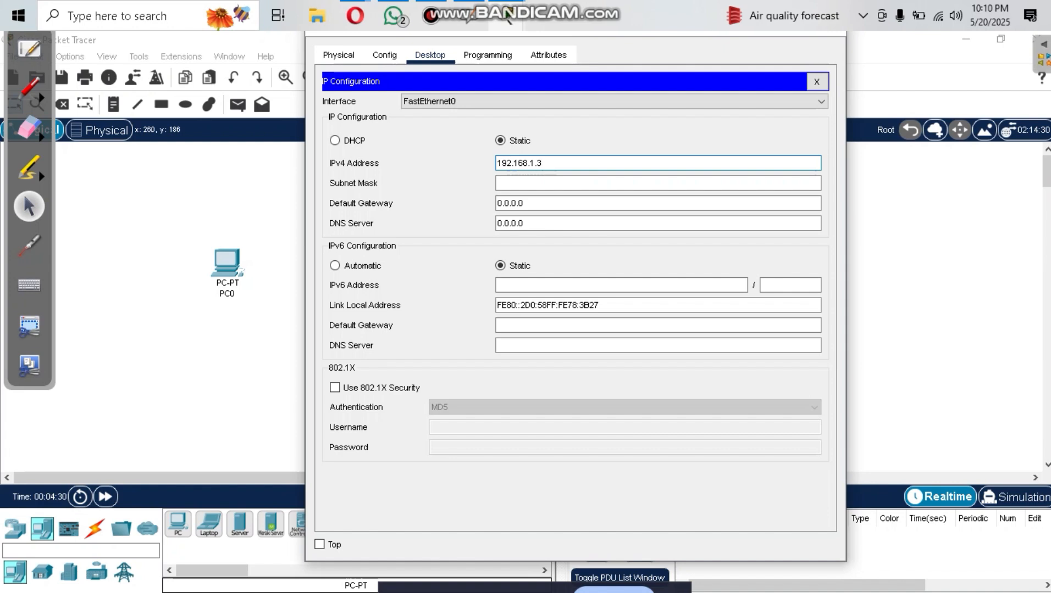
{"action": "key", "text": "BackSpace"}
{"action": "type", "text": "2"}
- Fill in PC1's subnet mask as 255.255.255.0 and close its configuration
{"action": "left_click", "coordinate": [528, 183]}
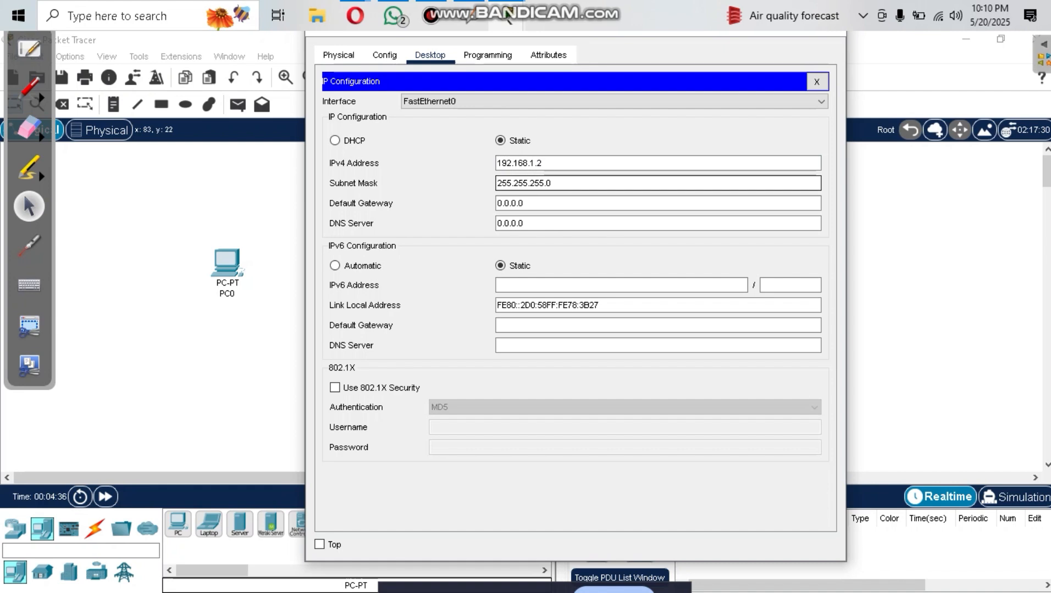
{"action": "left_click", "coordinate": [817, 82]}
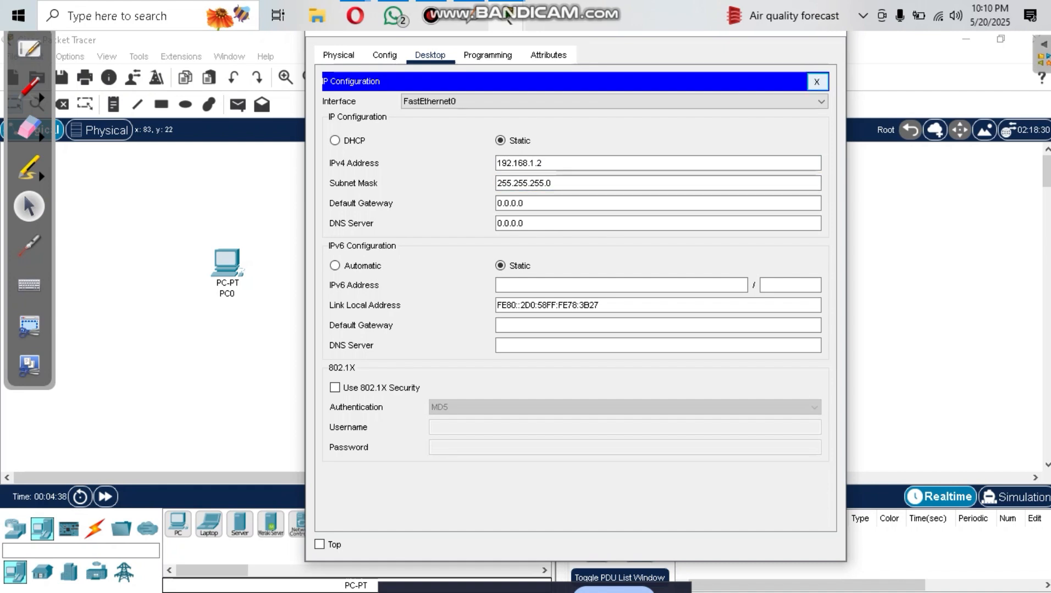
{"action": "left_click", "coordinate": [945, 266]}
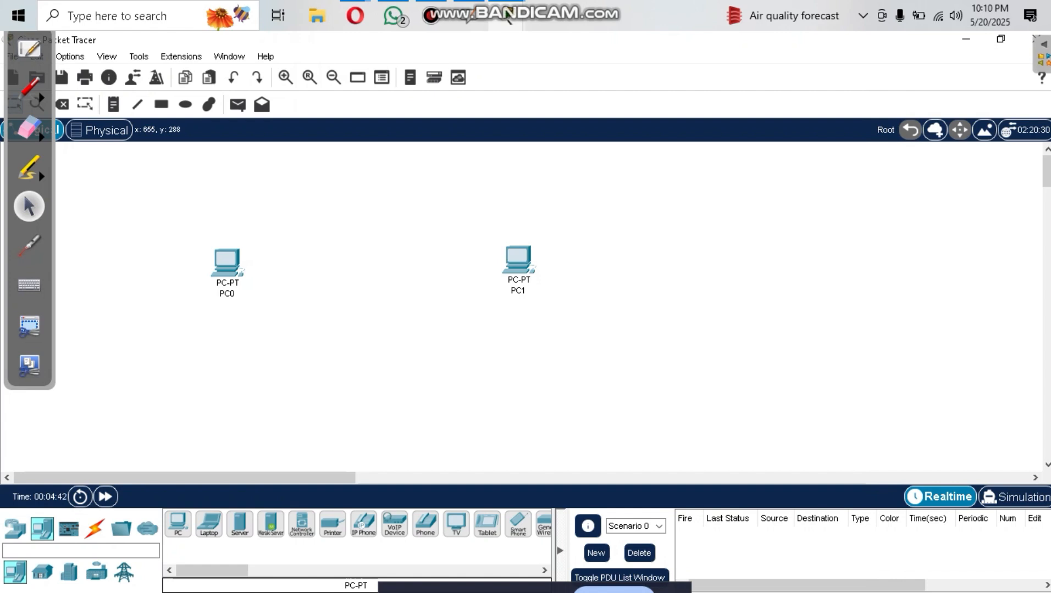
- Connect PC0 to PC1 with a cable using the automatically chosen connection type
{"action": "left_click", "coordinate": [94, 529]}
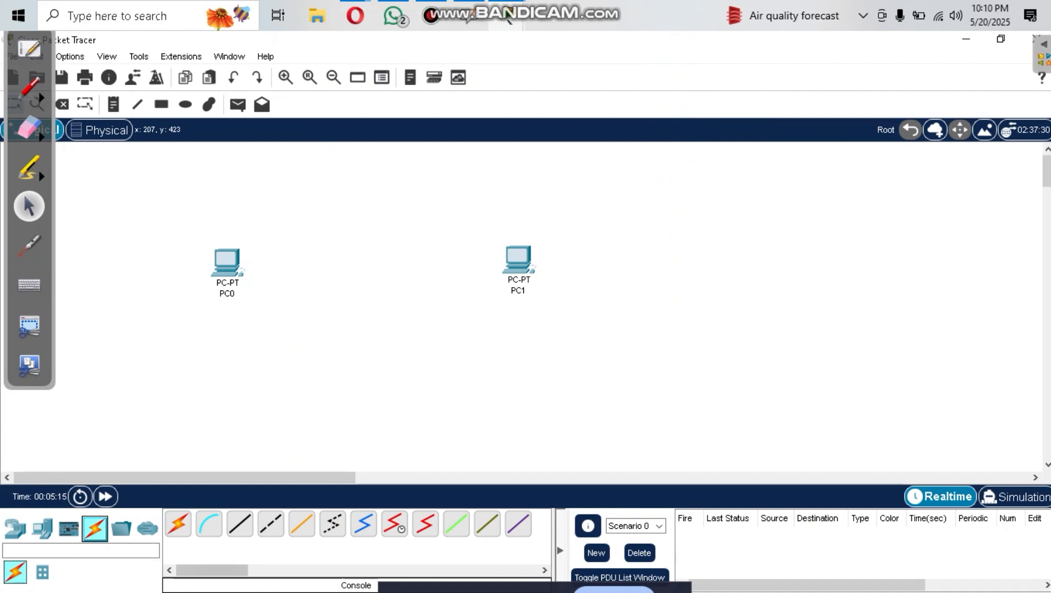
{"action": "key", "text": "alt+Tab"}
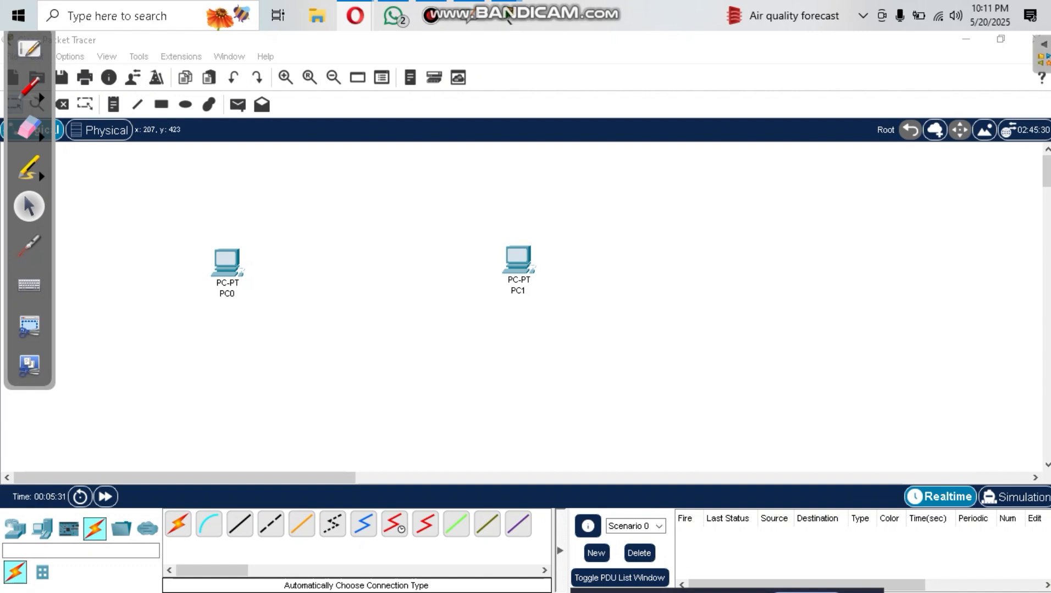
{"action": "left_click", "coordinate": [178, 525]}
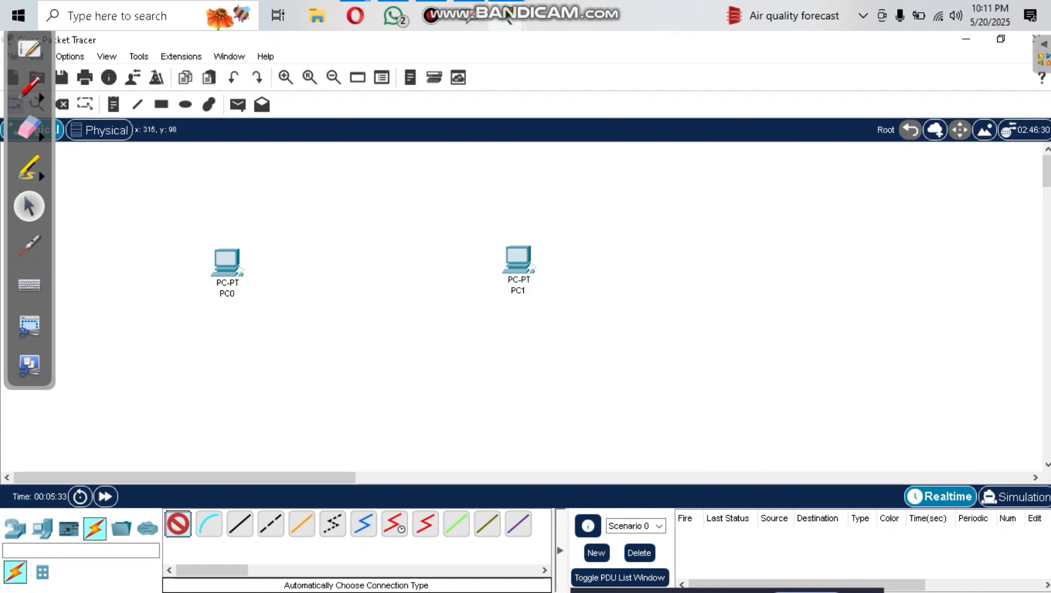
{"action": "mouse_move", "coordinate": [228, 268]}
{"action": "left_click", "coordinate": [230, 258]}
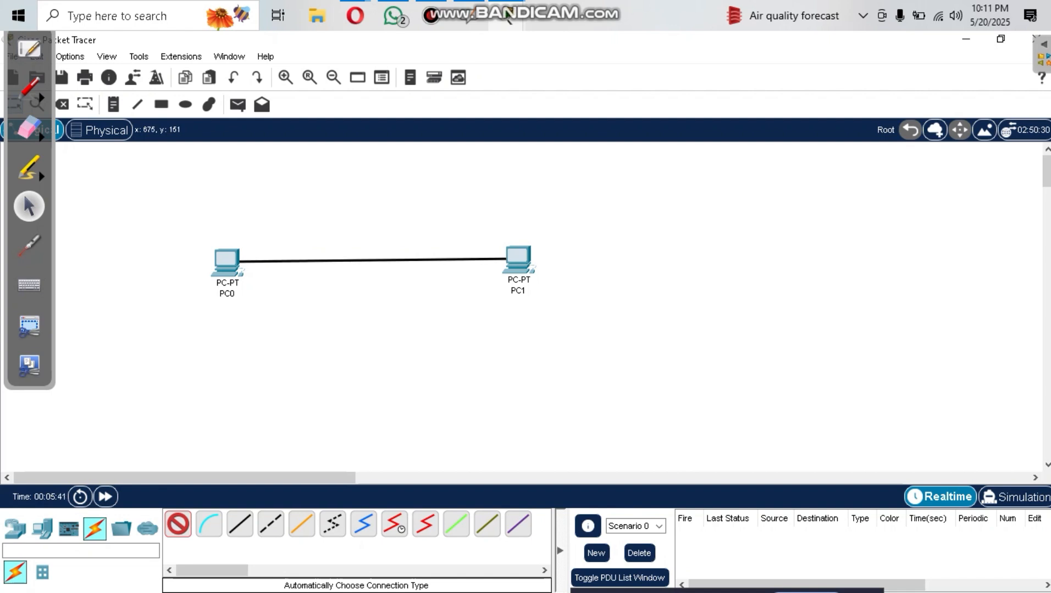
{"action": "left_click", "coordinate": [511, 258]}
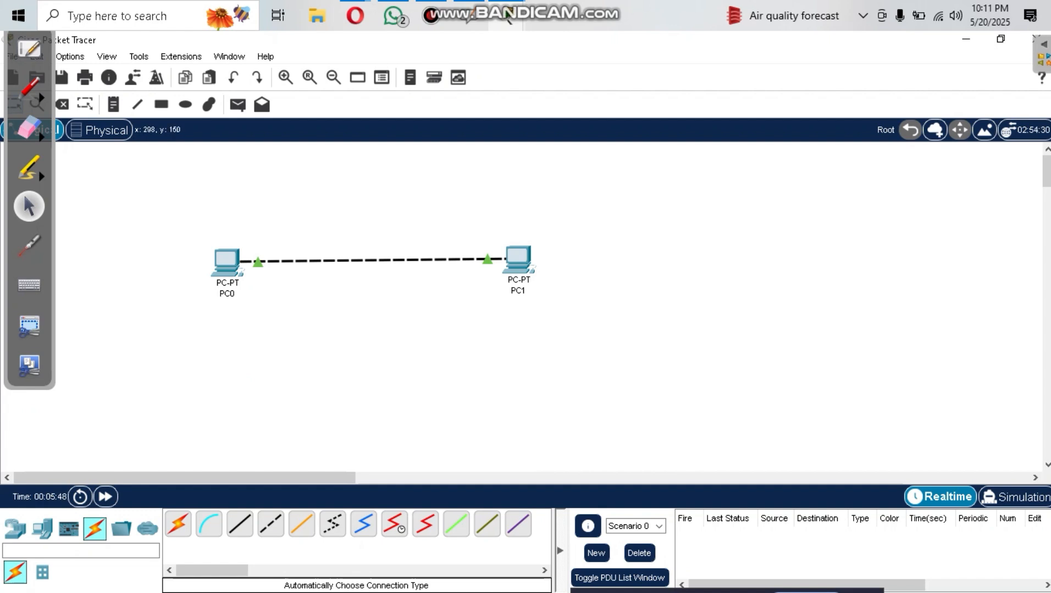
- Open PC0's Command Prompt and ping PC1 at 192.168.1.2
{"action": "mouse_move", "coordinate": [516, 261]}
{"action": "mouse_move", "coordinate": [225, 268]}
{"action": "left_click", "coordinate": [518, 258]}
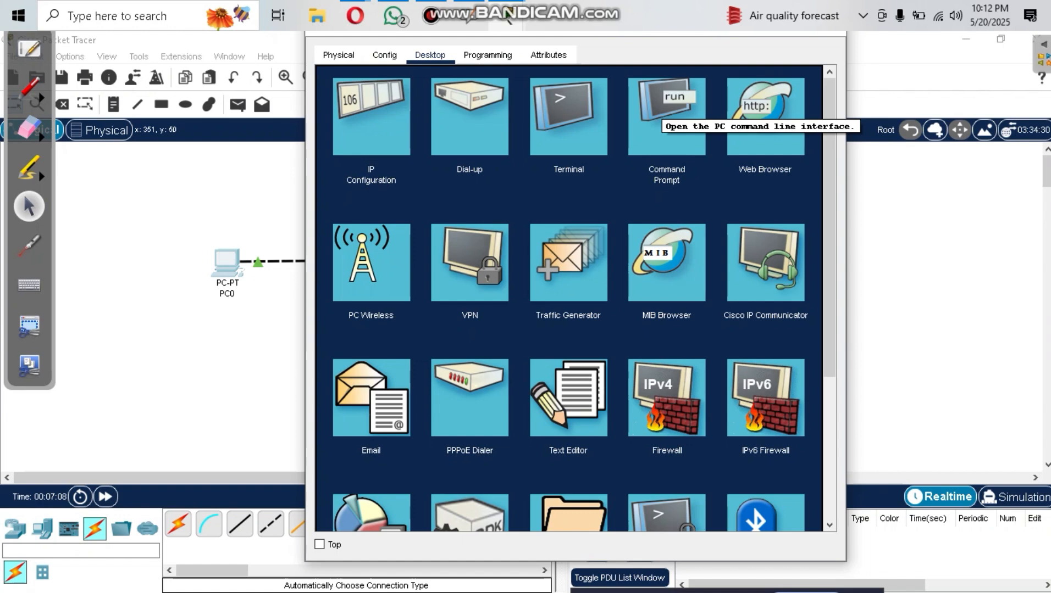
{"action": "left_click", "coordinate": [659, 115]}
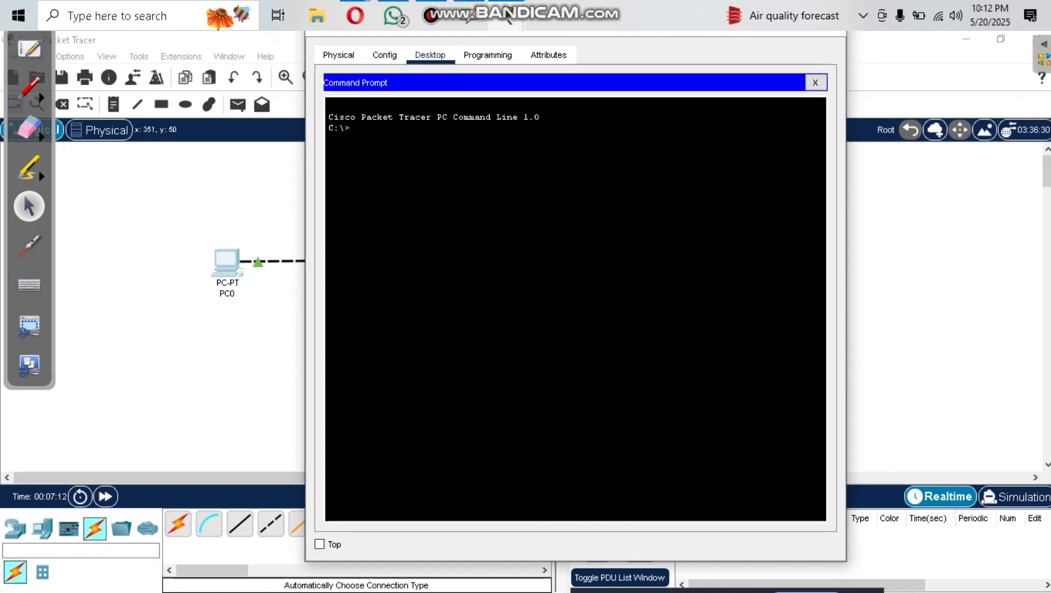
{"action": "type", "text": "ping"}
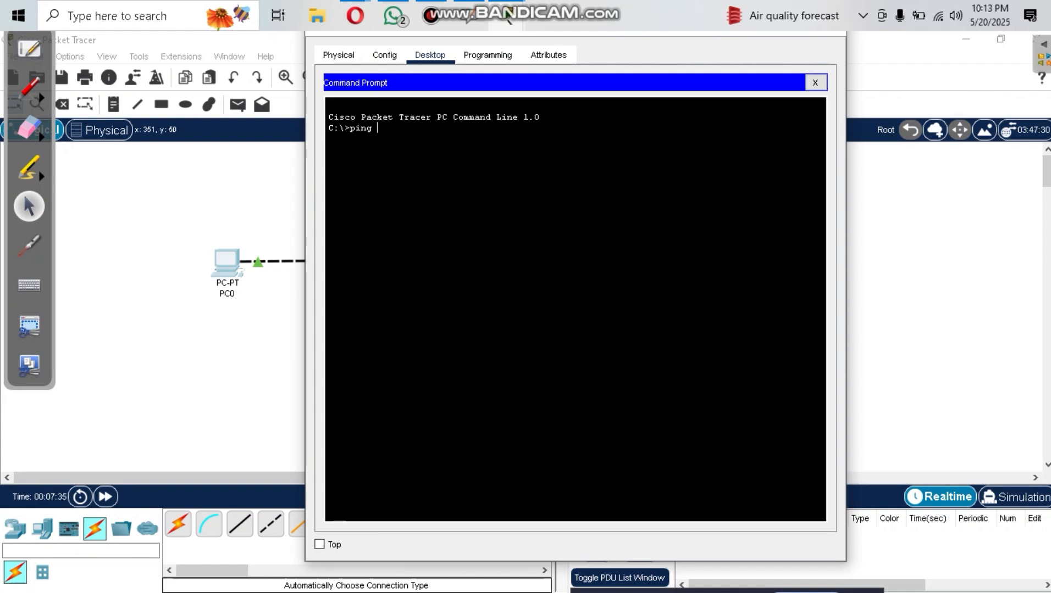
{"action": "key", "text": "BackSpace"}
{"action": "key", "text": "BackSpace"}
{"action": "type", "text": "ping"}
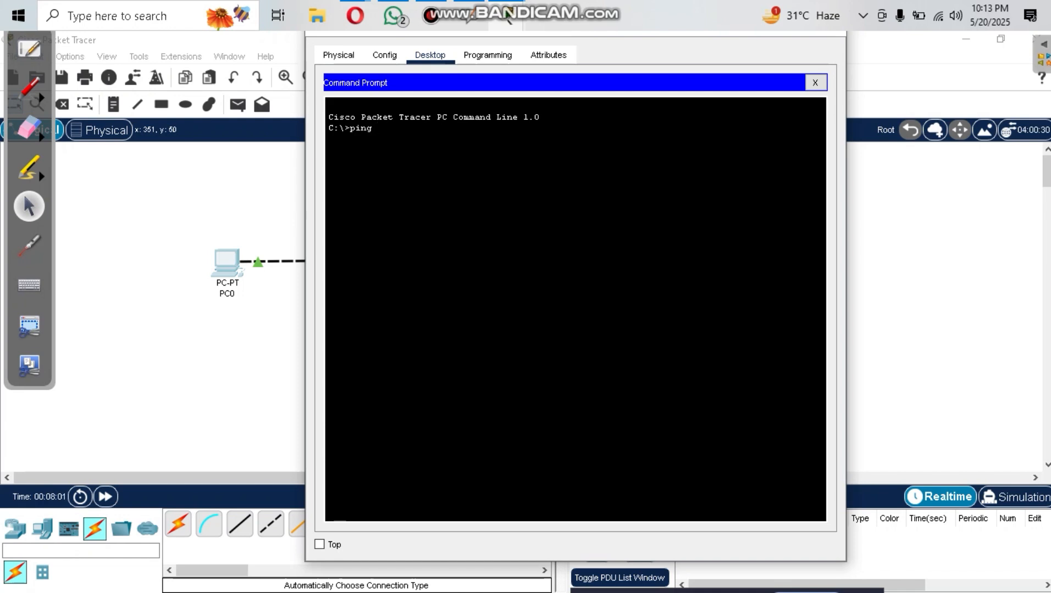
{"action": "type", "text": "192.168.1.2"}
{"action": "key", "text": "Return"}
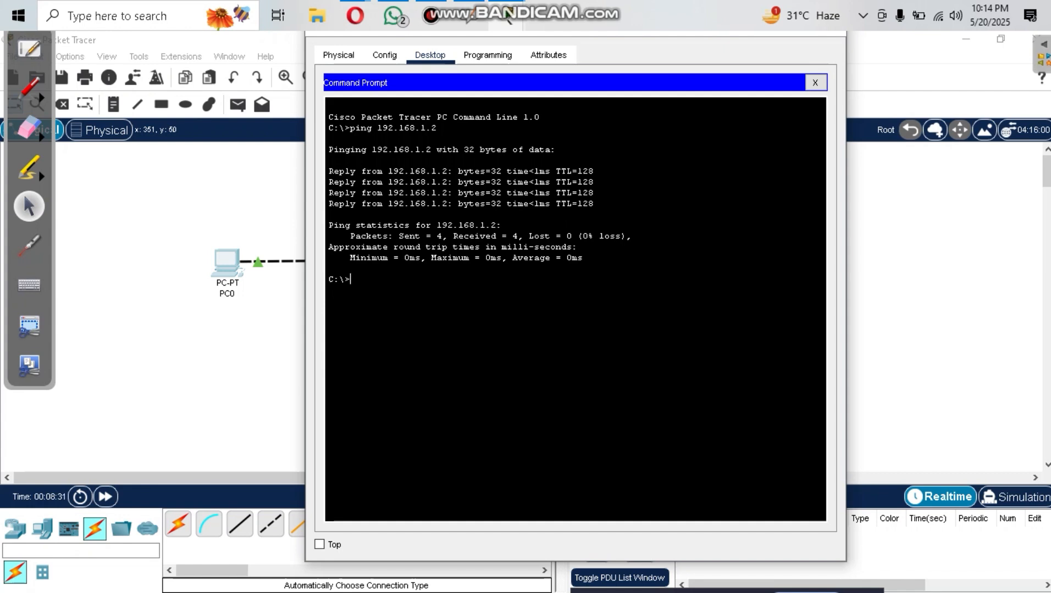
- Examine the target address, reply source, time and TTL in the ping output, and close PC0's Command Prompt and device window
{"action": "left_click_drag", "start_coordinate": [372, 150], "coordinate": [432, 150]}
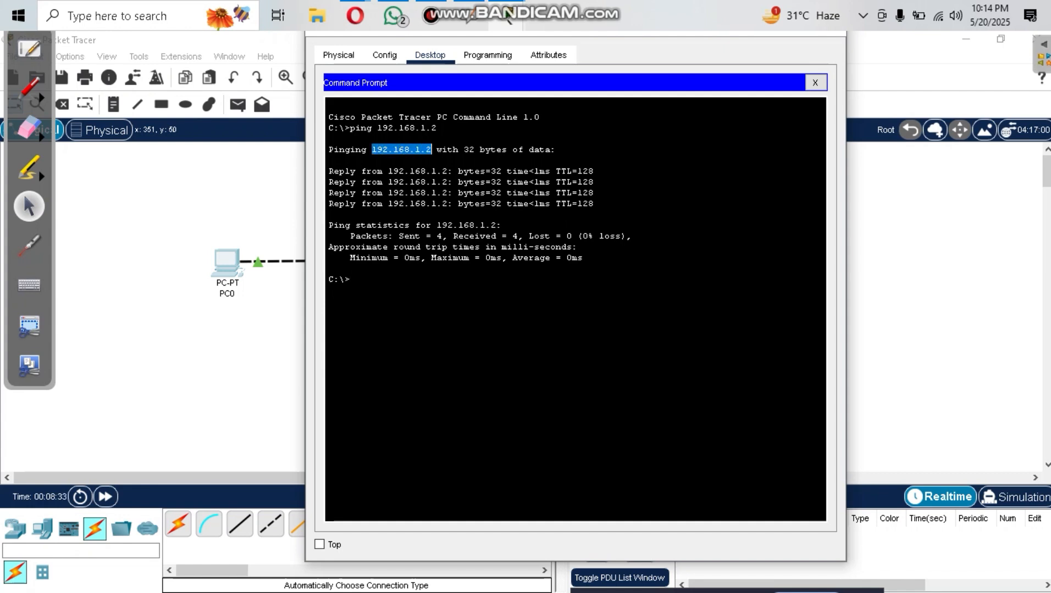
{"action": "left_click", "coordinate": [432, 150]}
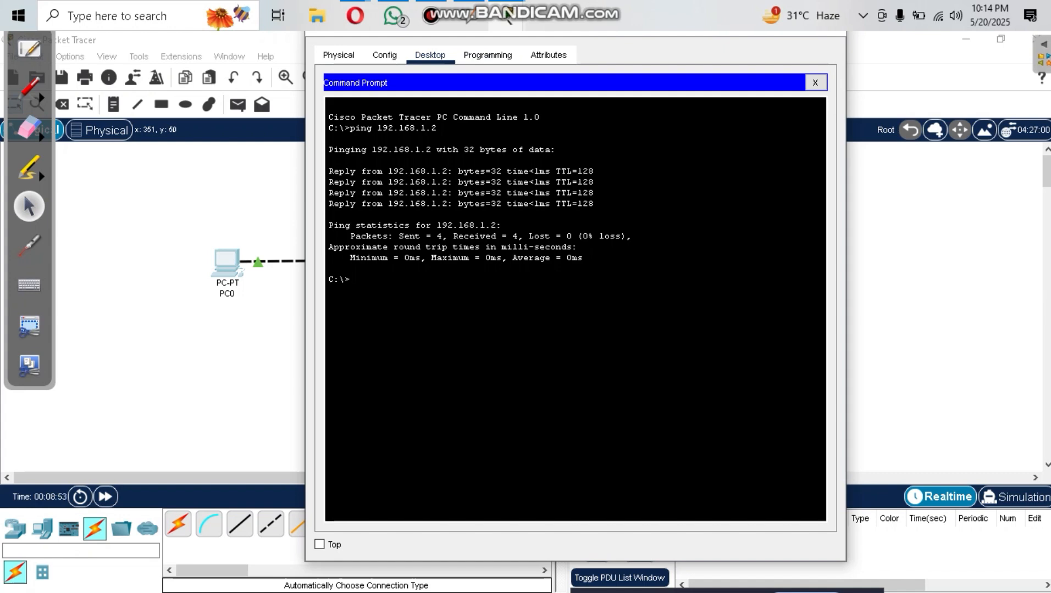
{"action": "left_click_drag", "start_coordinate": [329, 171], "coordinate": [453, 171]}
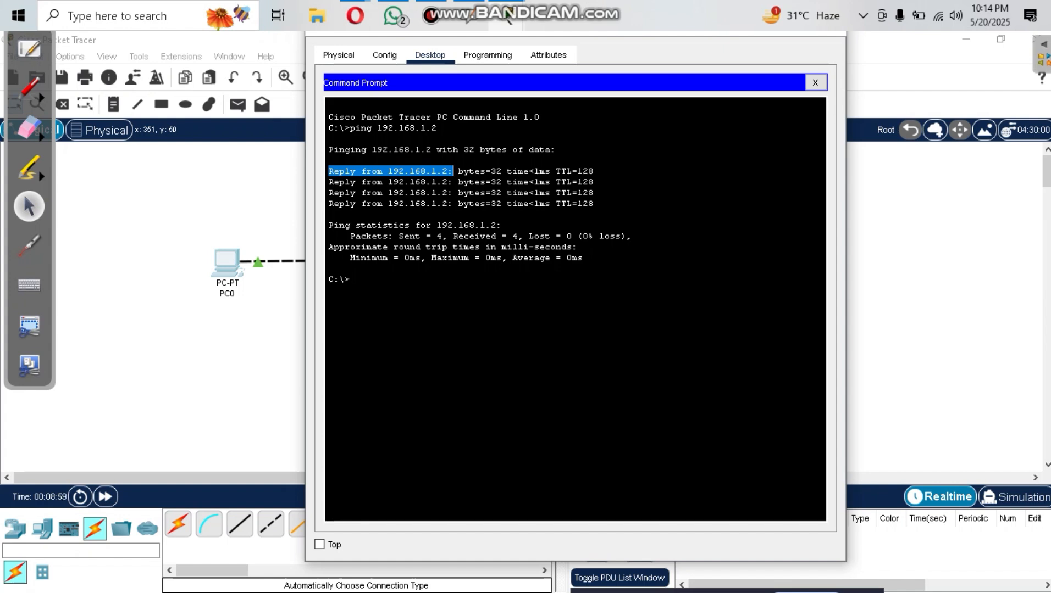
{"action": "left_click_drag", "start_coordinate": [458, 171], "coordinate": [550, 171]}
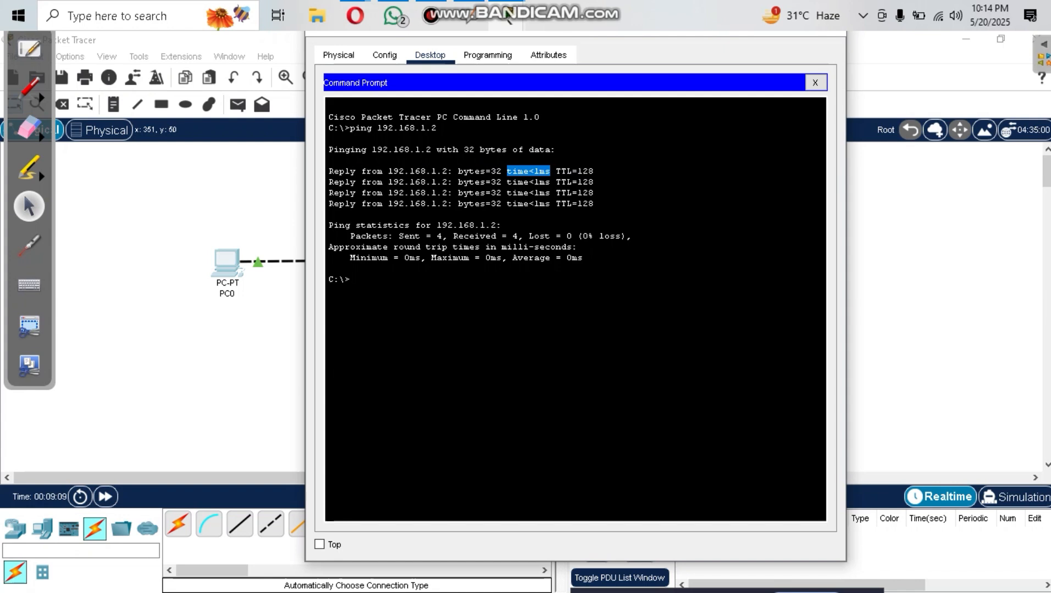
{"action": "left_click_drag", "start_coordinate": [555, 171], "coordinate": [594, 171]}
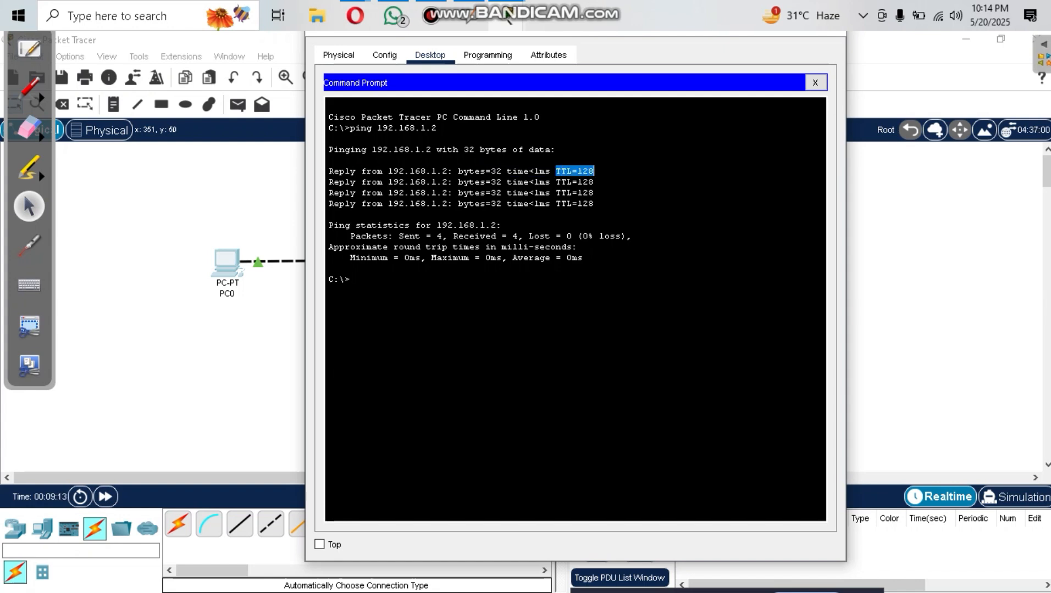
{"action": "left_click", "coordinate": [351, 279]}
{"action": "left_click", "coordinate": [815, 83]}
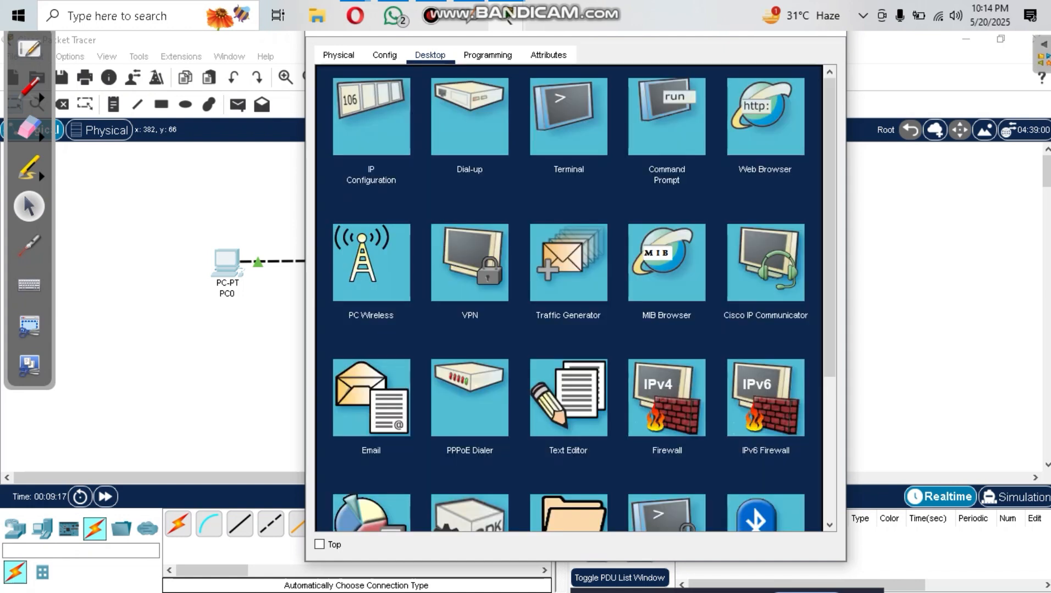
{"action": "key", "text": "alt+F4"}
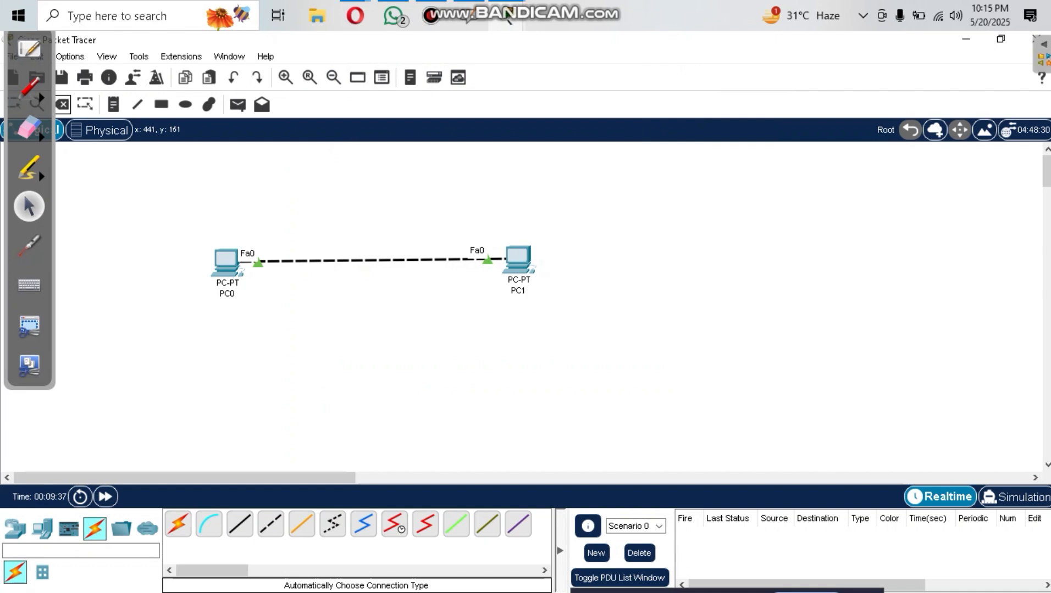
- Delete the cable between PC0 and PC1 and return to the Select tool
{"action": "left_click", "coordinate": [371, 260]}
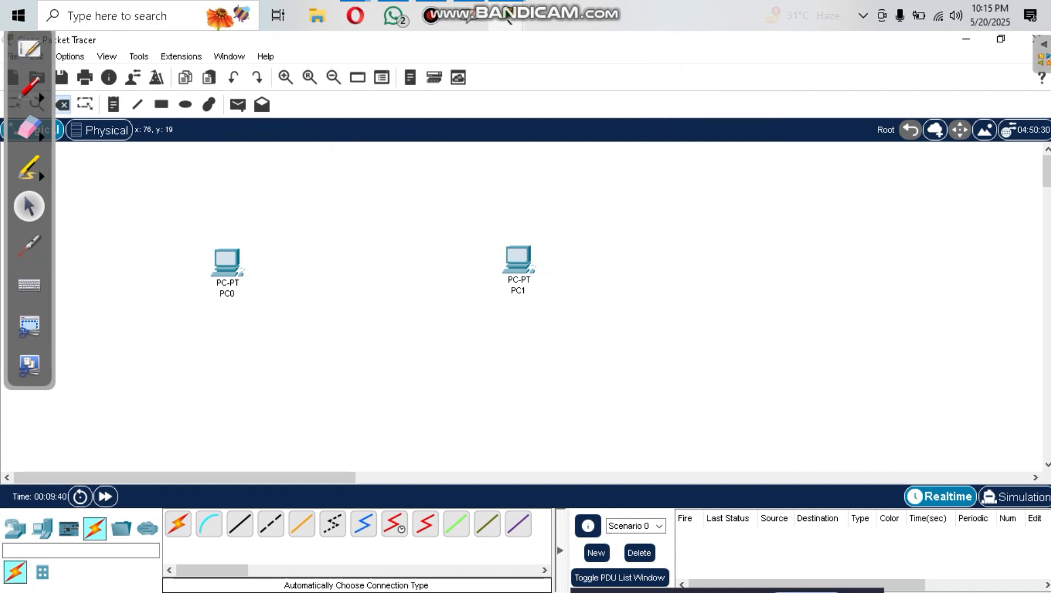
{"action": "left_click", "coordinate": [29, 87]}
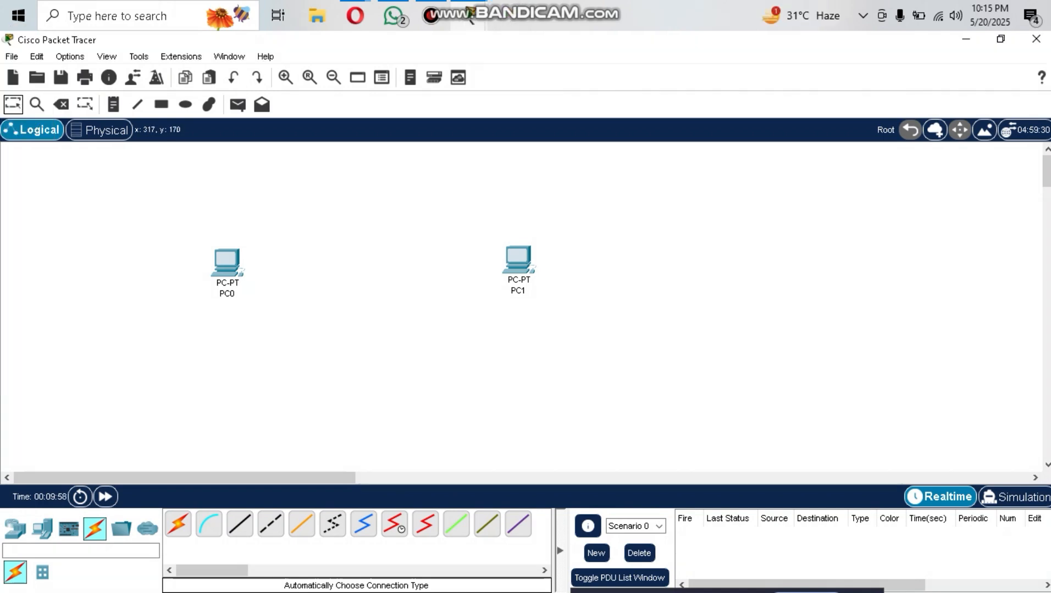
- Reopen PC0's Command Prompt and ping 192.168.1.2 again with the cable removed
{"action": "left_click", "coordinate": [228, 263]}
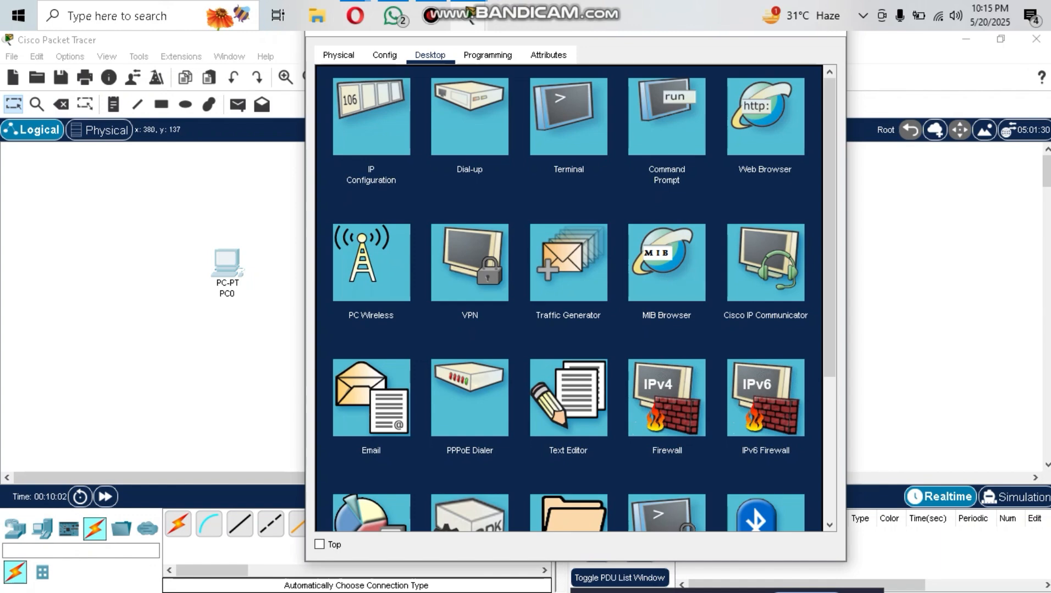
{"action": "left_click", "coordinate": [666, 117]}
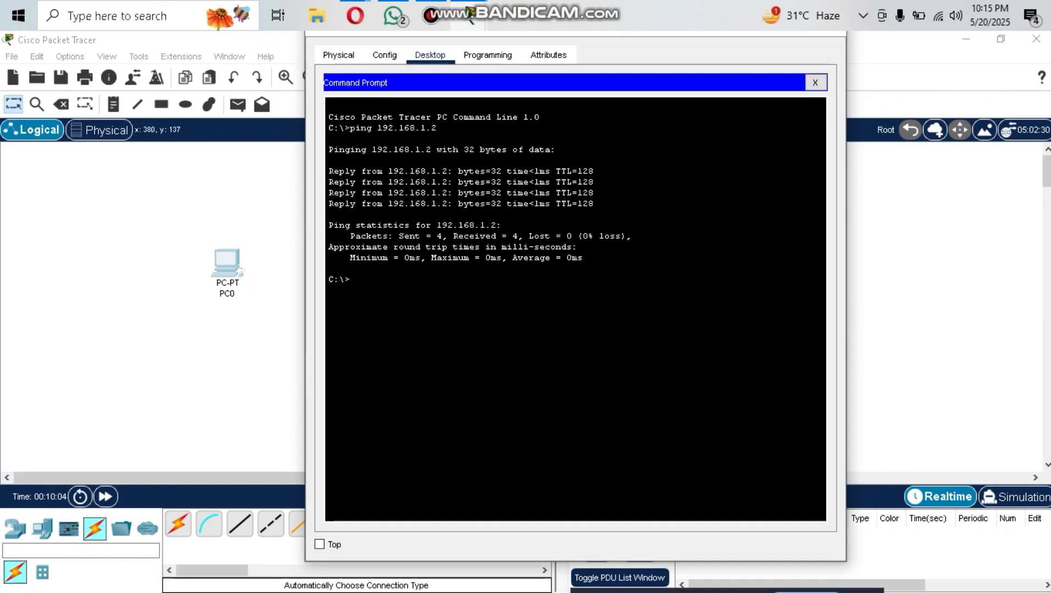
{"action": "type", "text": "ping 192.168.1.2"}
{"action": "key", "text": "Return"}
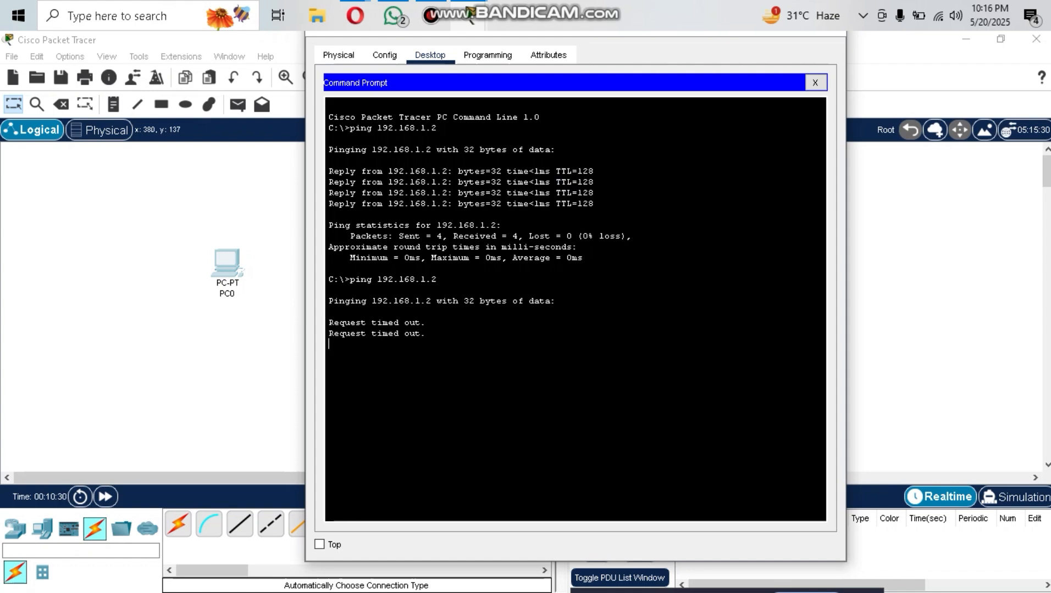
- Examine the response lines and the packet loss statistics of the second ping
{"action": "left_click_drag", "start_coordinate": [328, 323], "coordinate": [330, 344]}
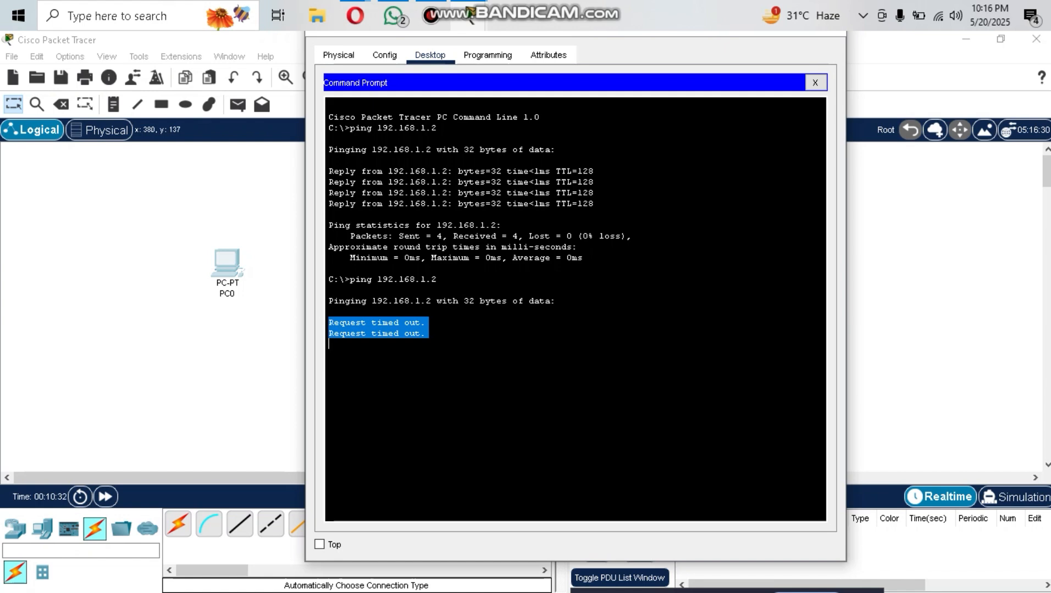
{"action": "left_click", "coordinate": [379, 344]}
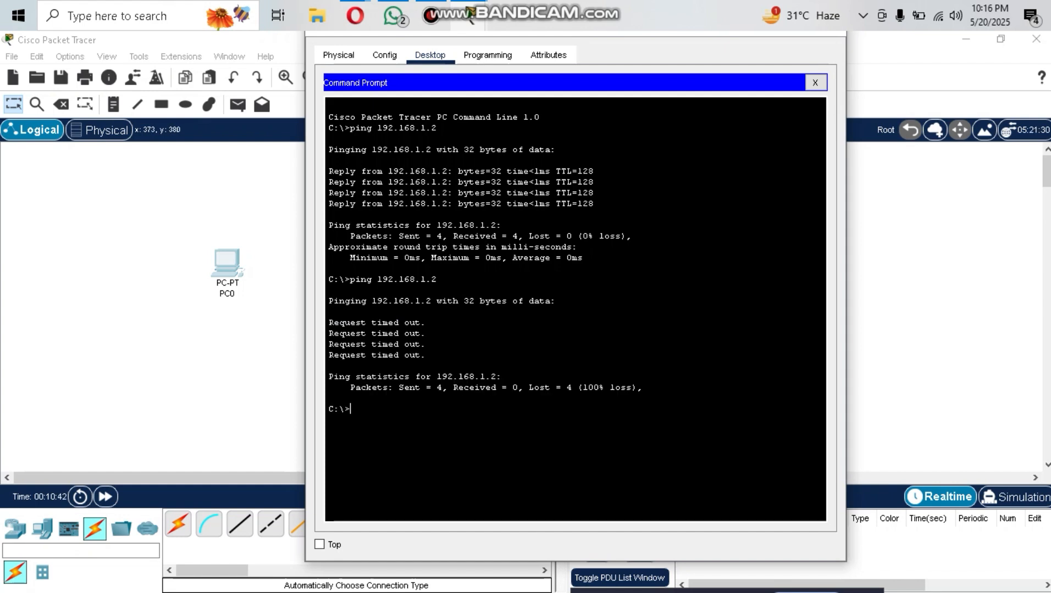
{"action": "left_click_drag", "start_coordinate": [350, 388], "coordinate": [642, 388]}
{"action": "left_click", "coordinate": [550, 387]}
{"action": "left_click_drag", "start_coordinate": [351, 409], "coordinate": [633, 388]}
{"action": "left_click", "coordinate": [589, 388]}
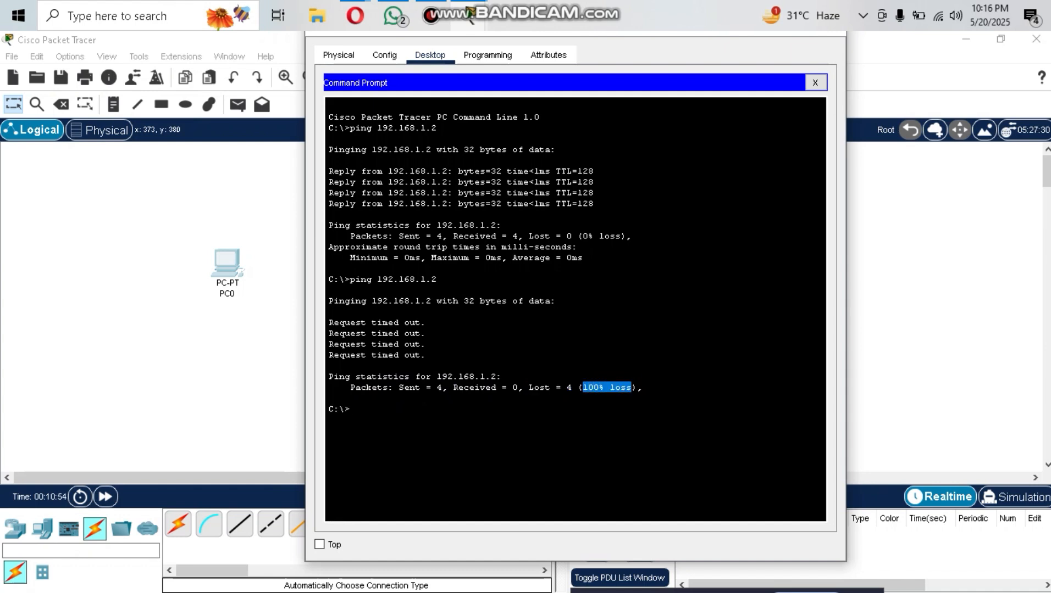
{"action": "left_click", "coordinate": [632, 387]}
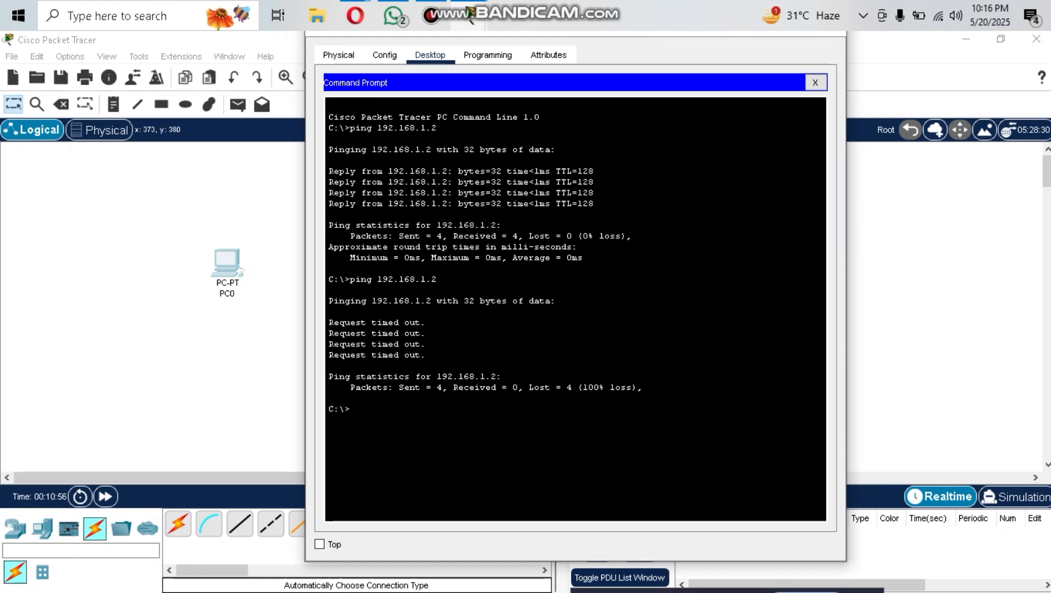